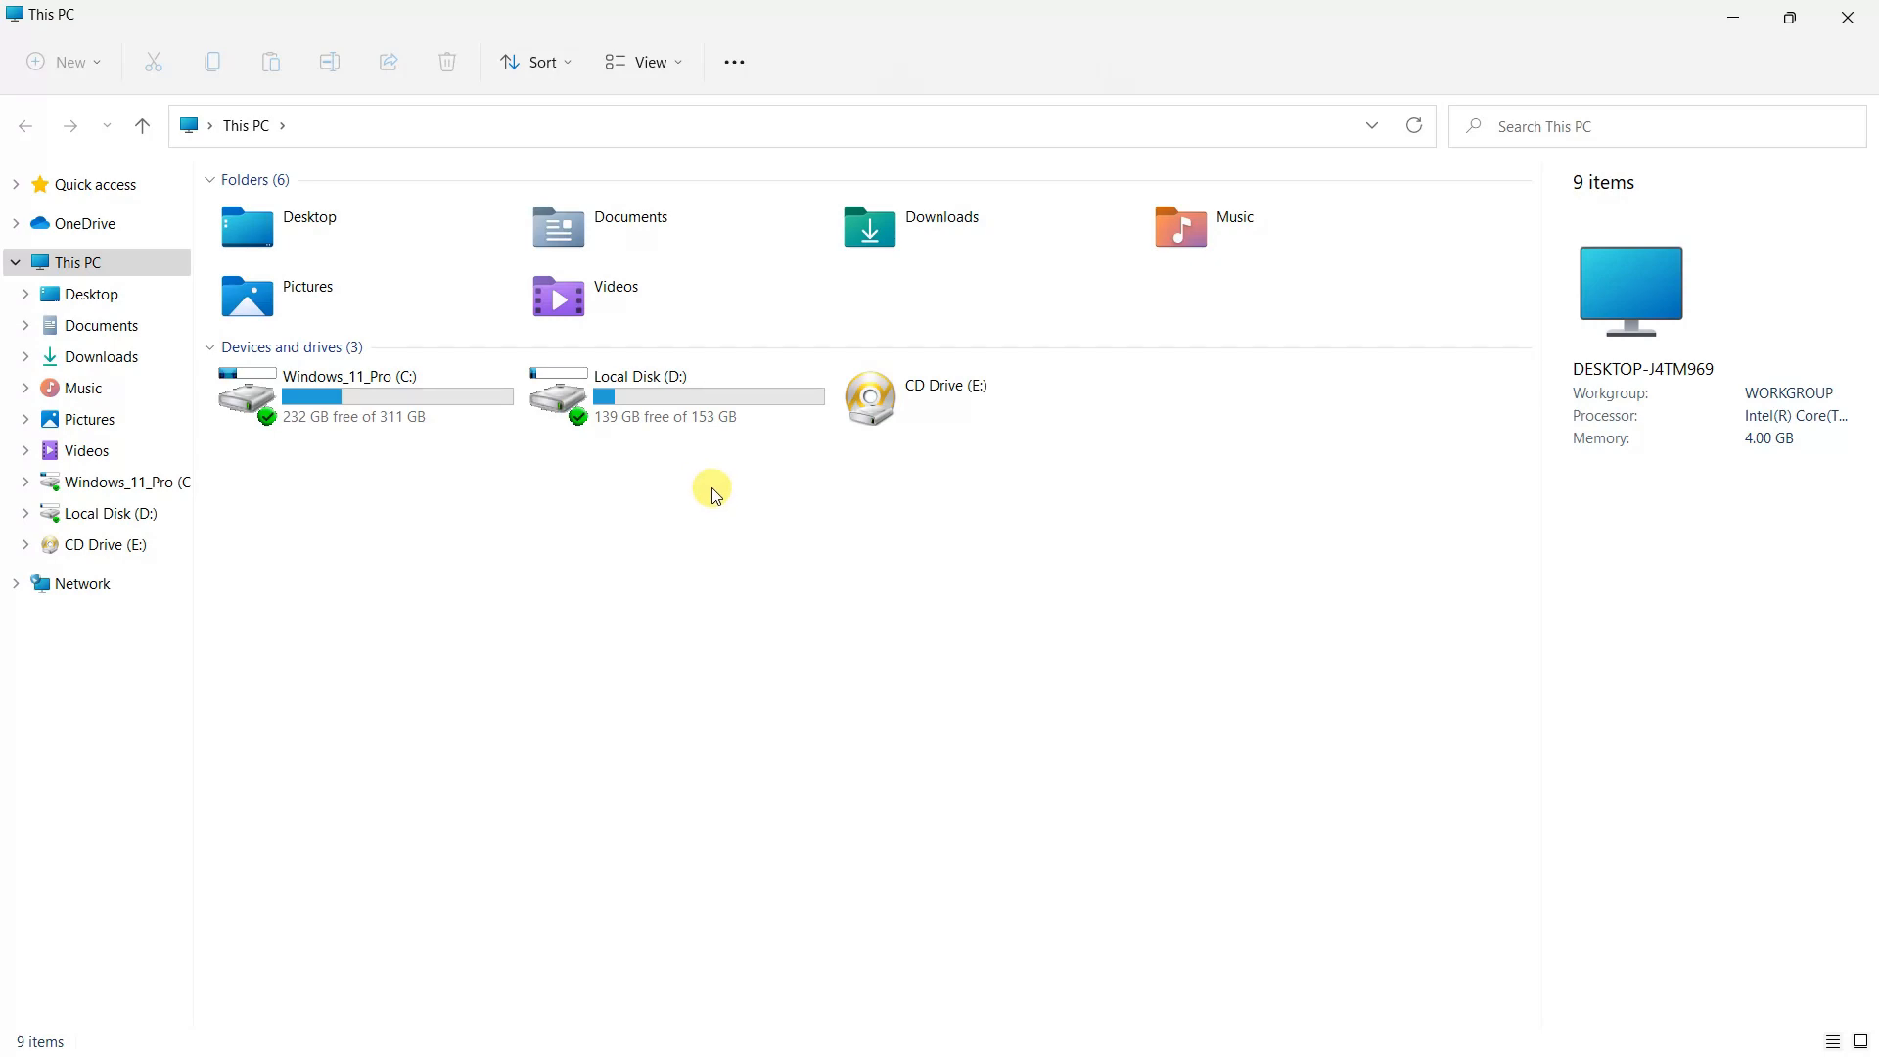
Refresh the This PC view to check whether the newly connected drive is listed.
right_click(1030, 590)
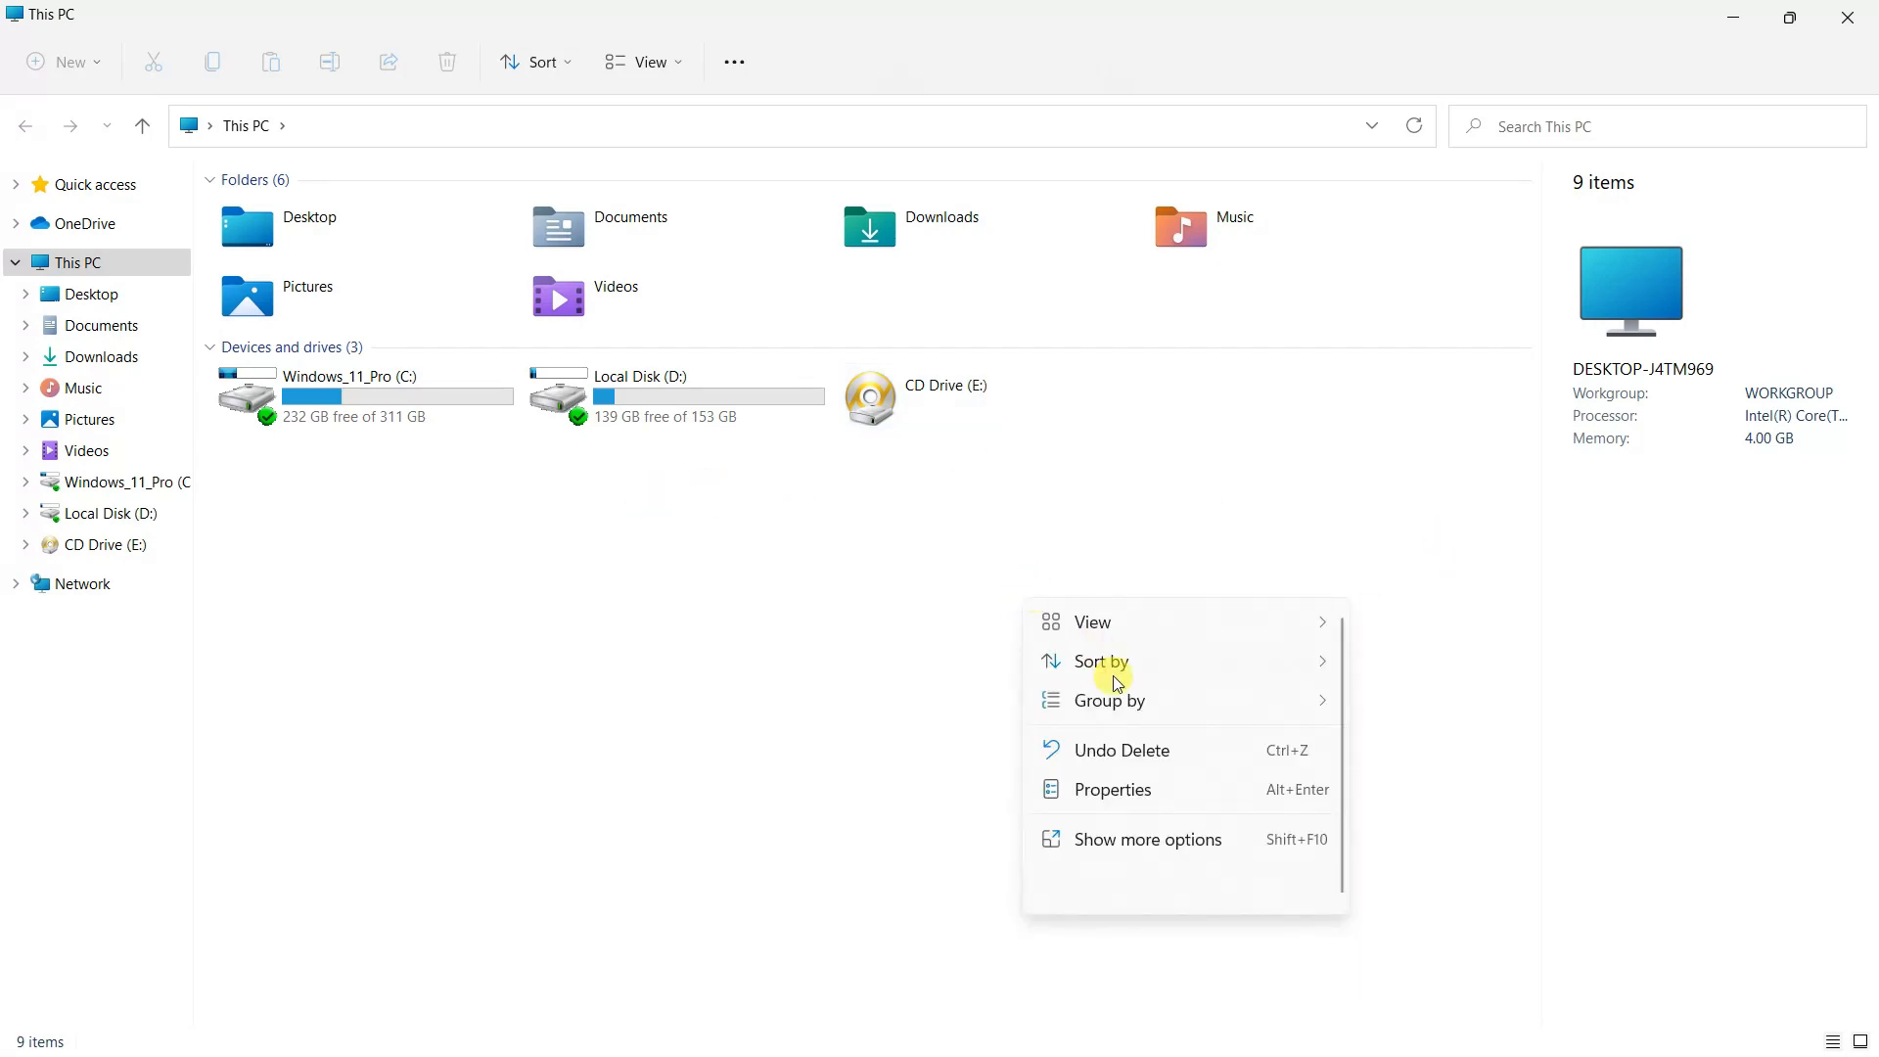
click(1119, 839)
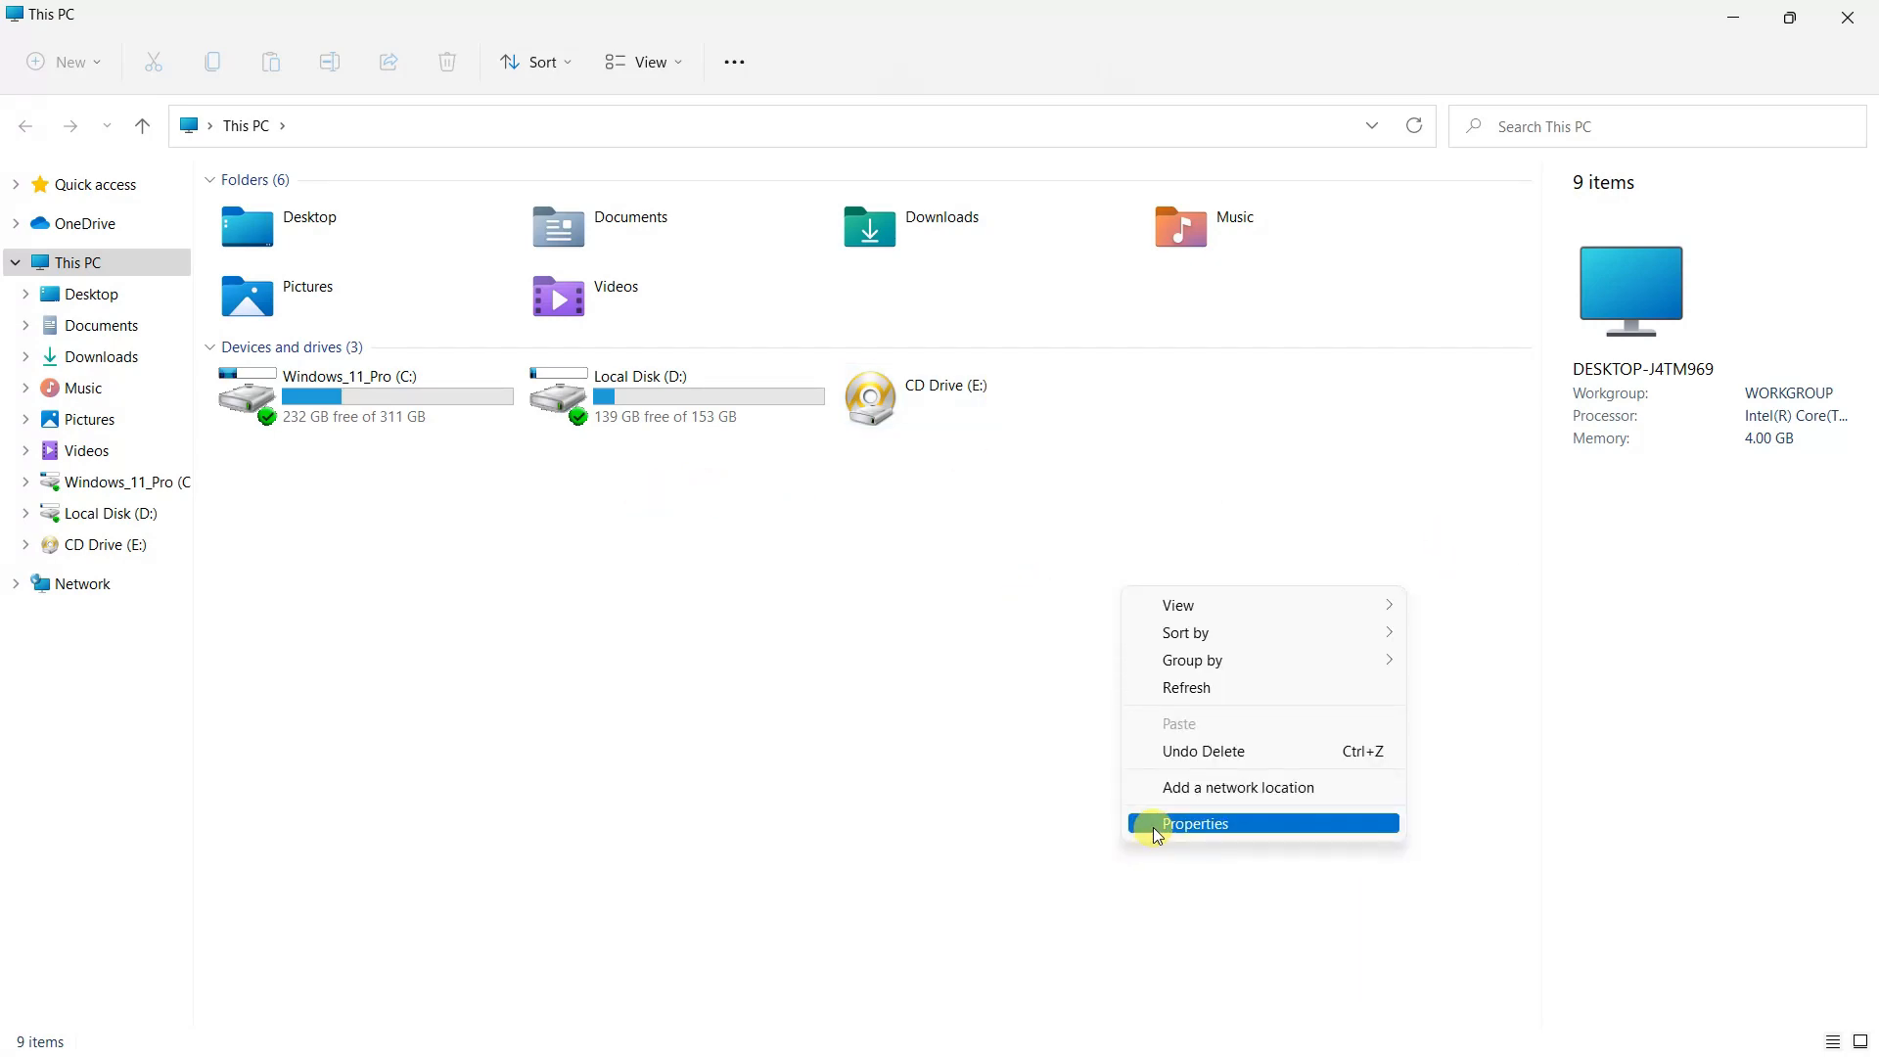
click(1194, 690)
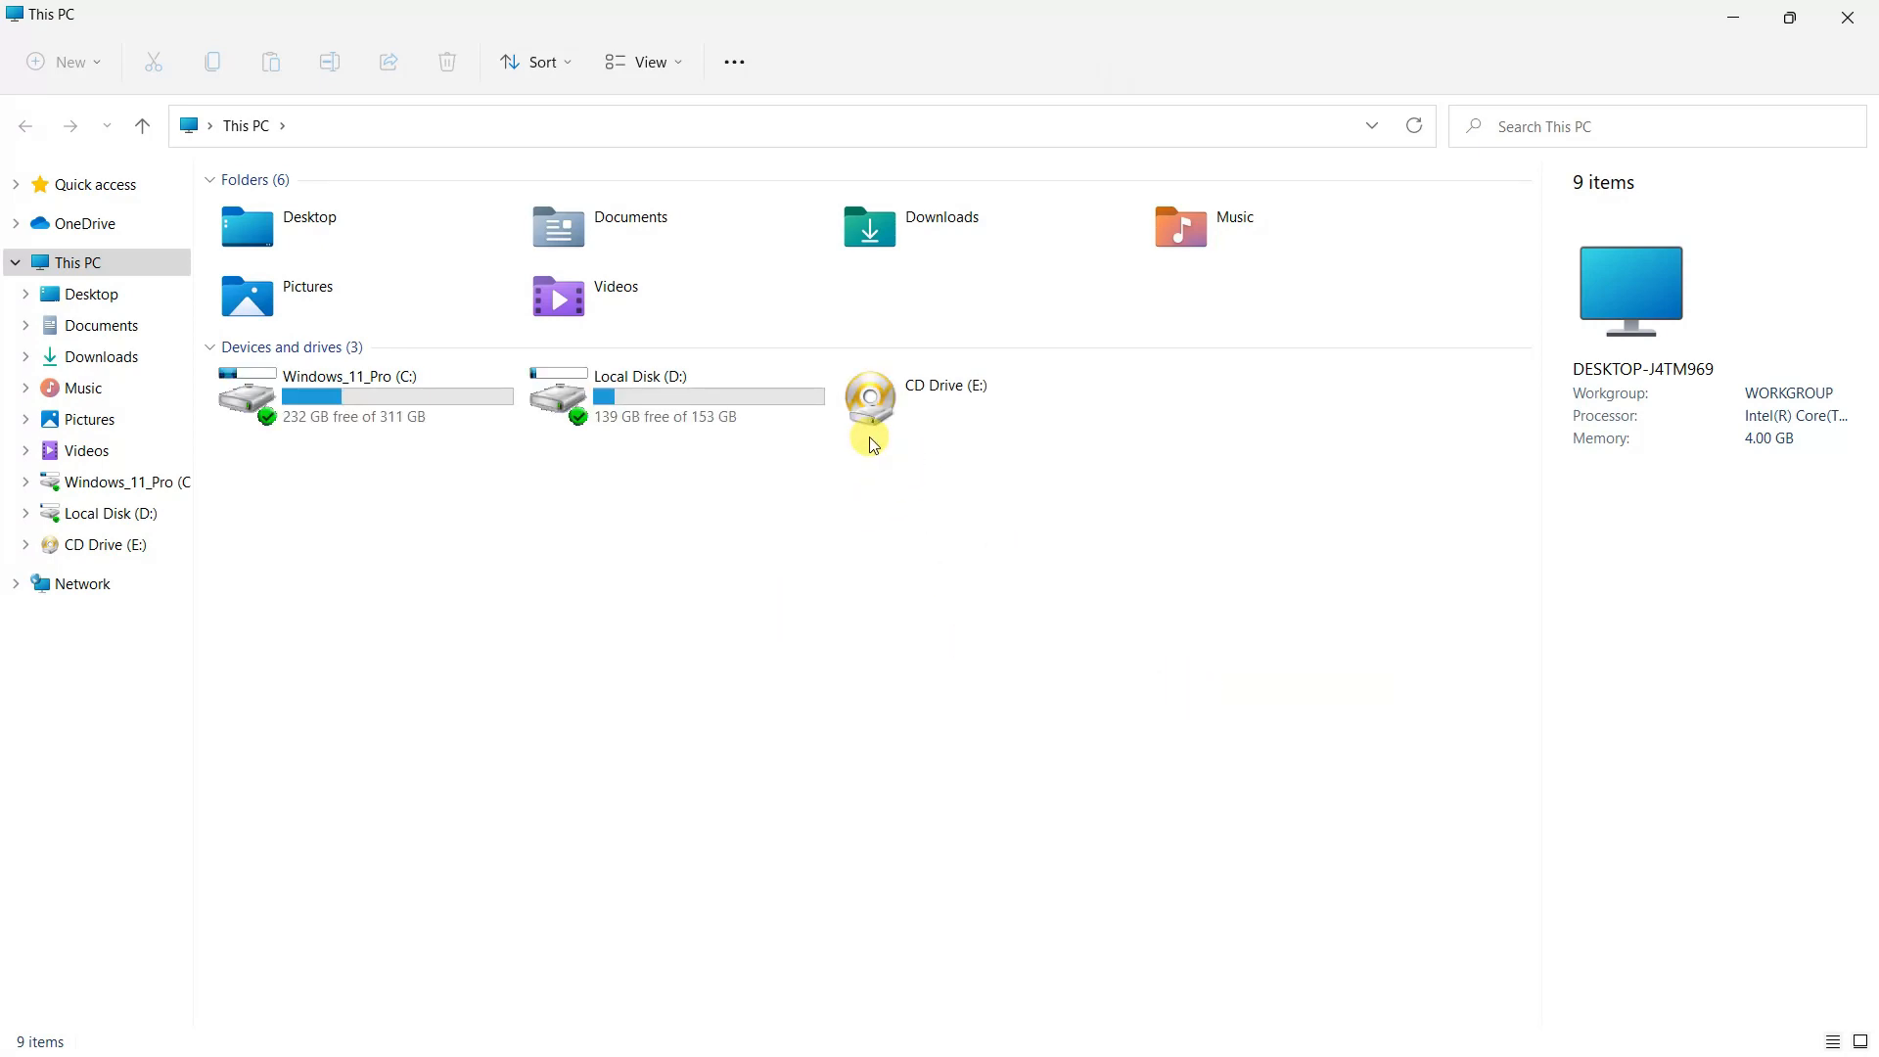
right_click(955, 504)
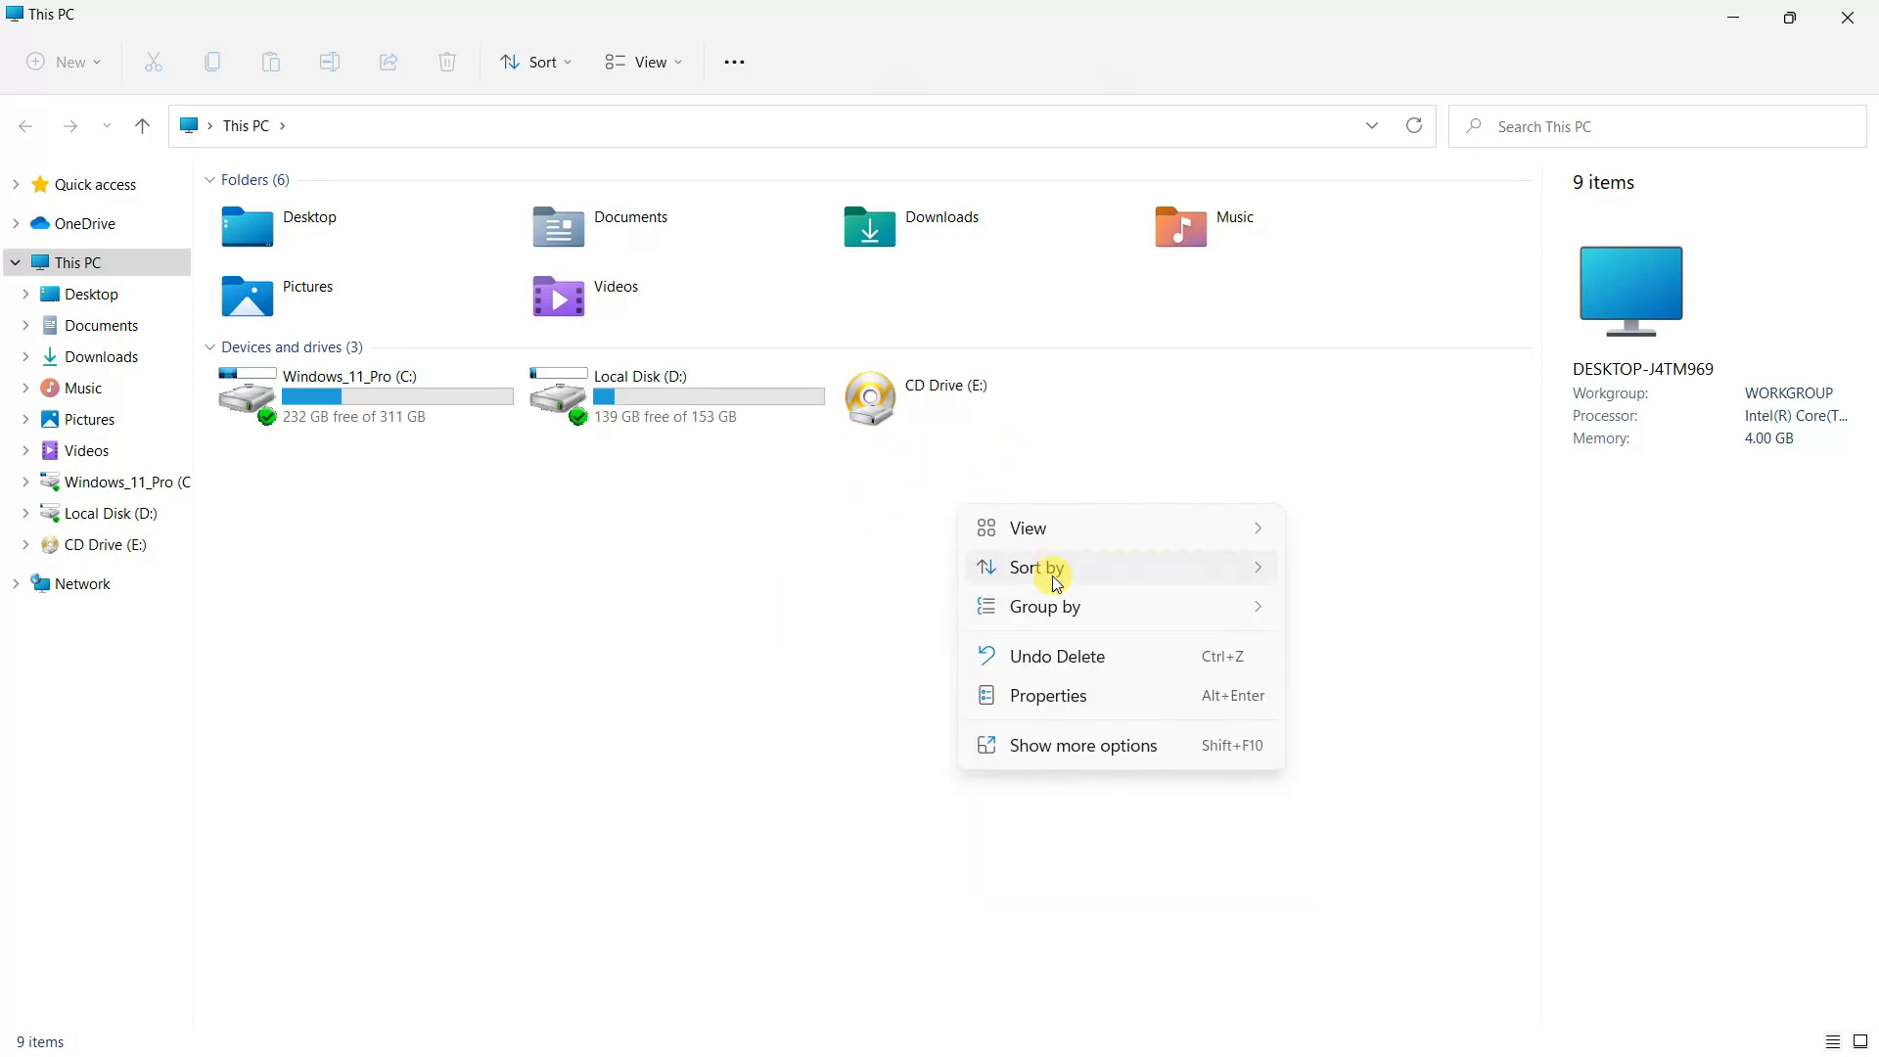
click(1076, 745)
click(1198, 846)
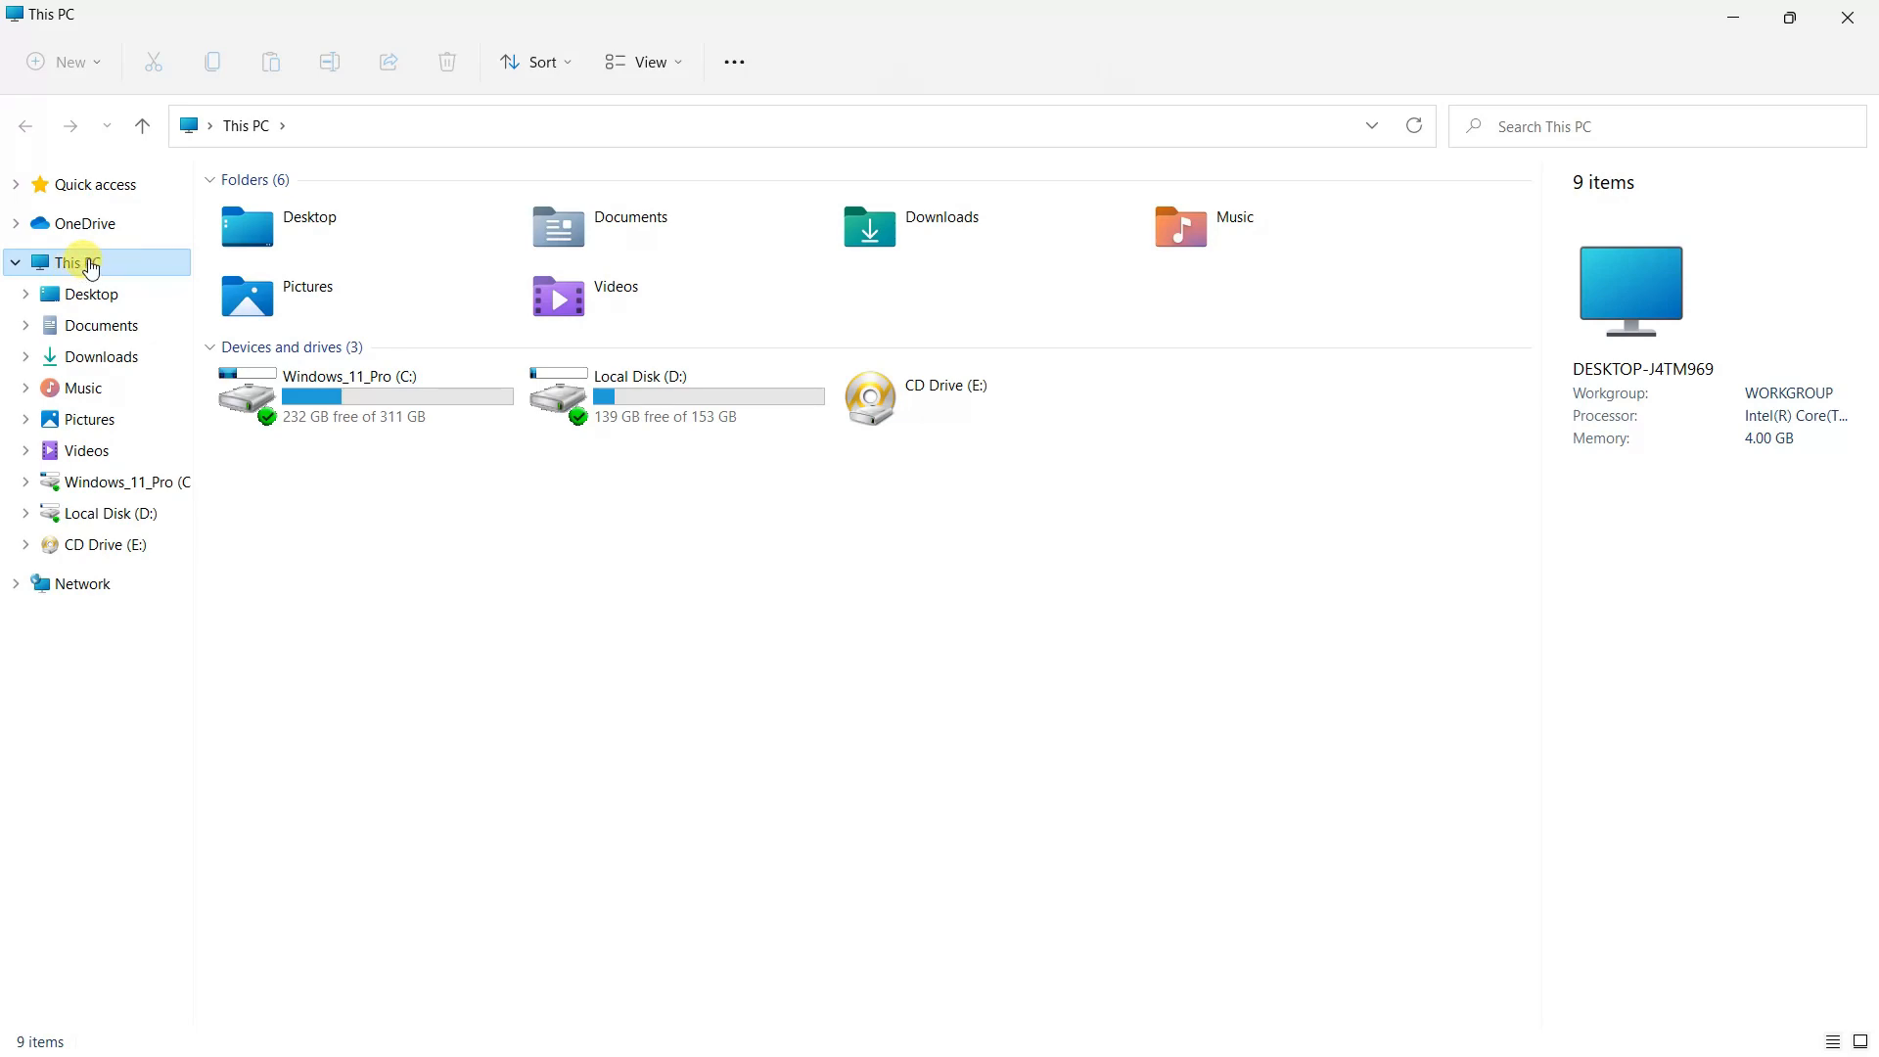
Open Disk Management in Computer Management for This PC and initialize Disk 1 with the MBR partition style.
right_click(91, 271)
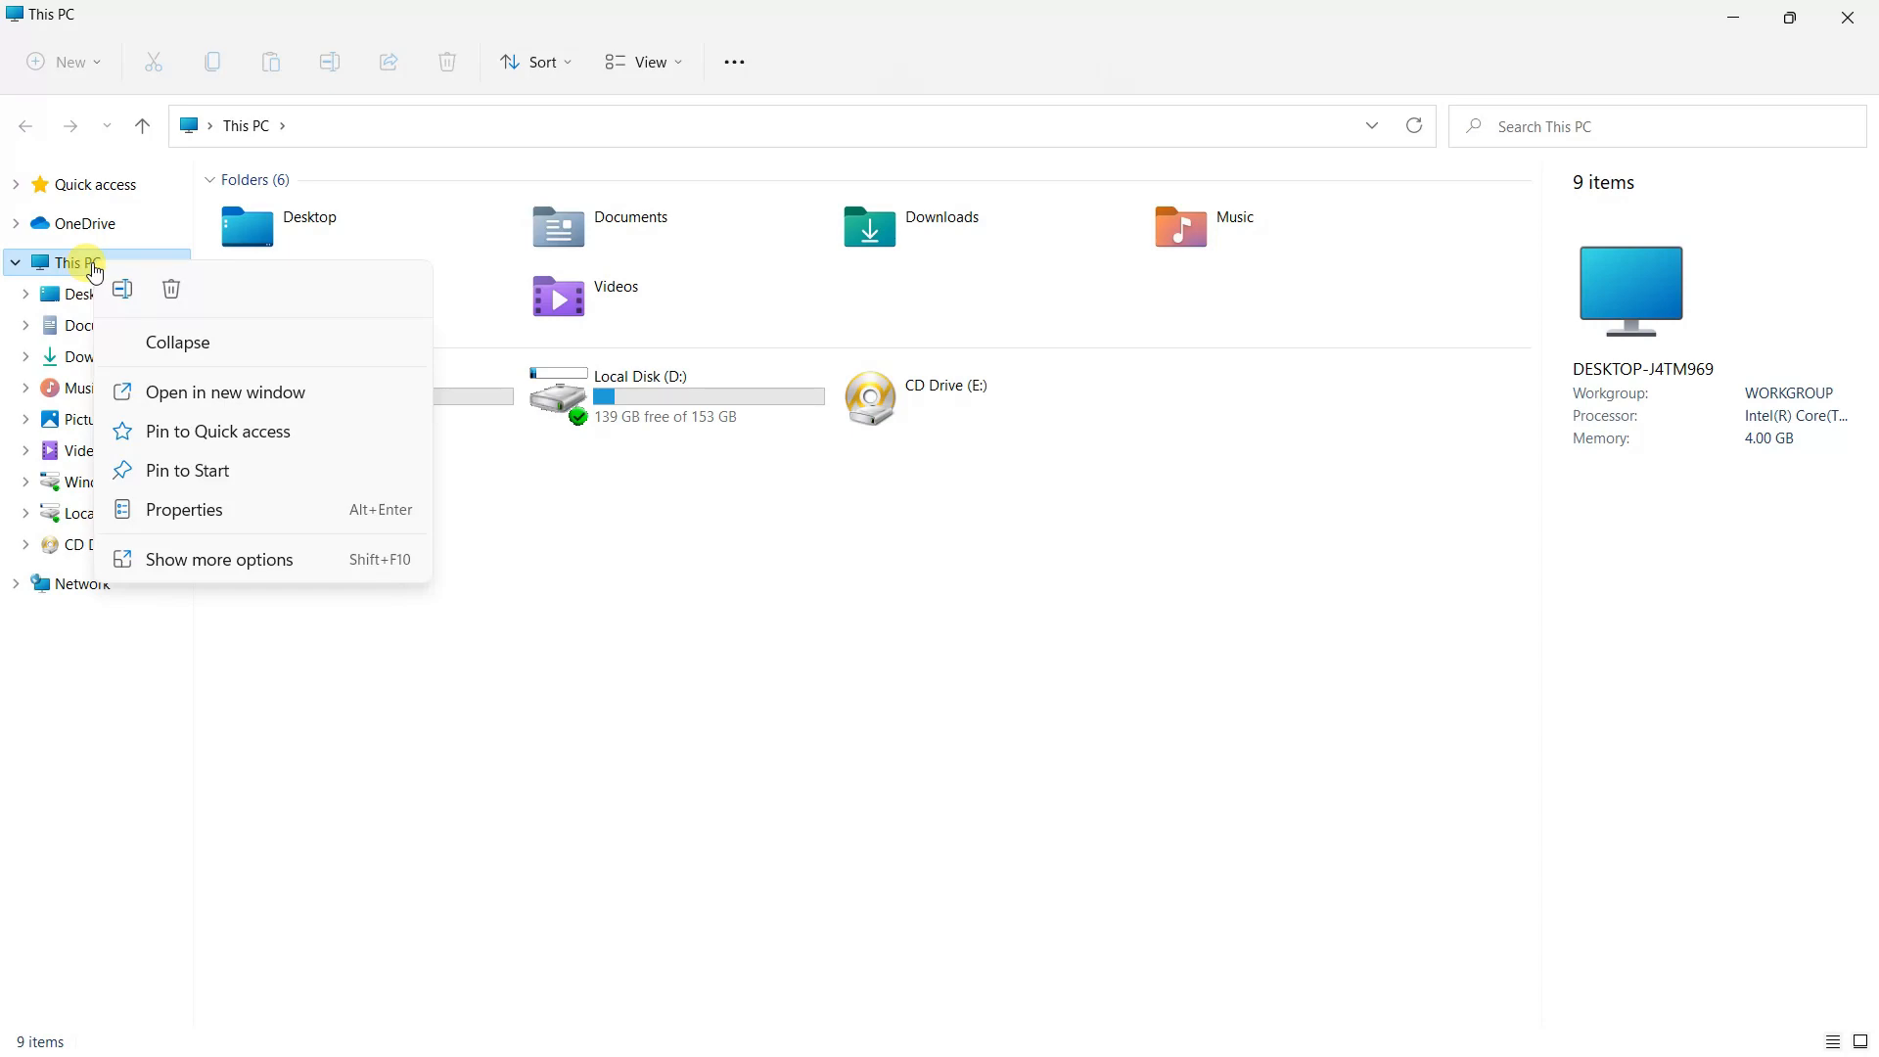
click(223, 563)
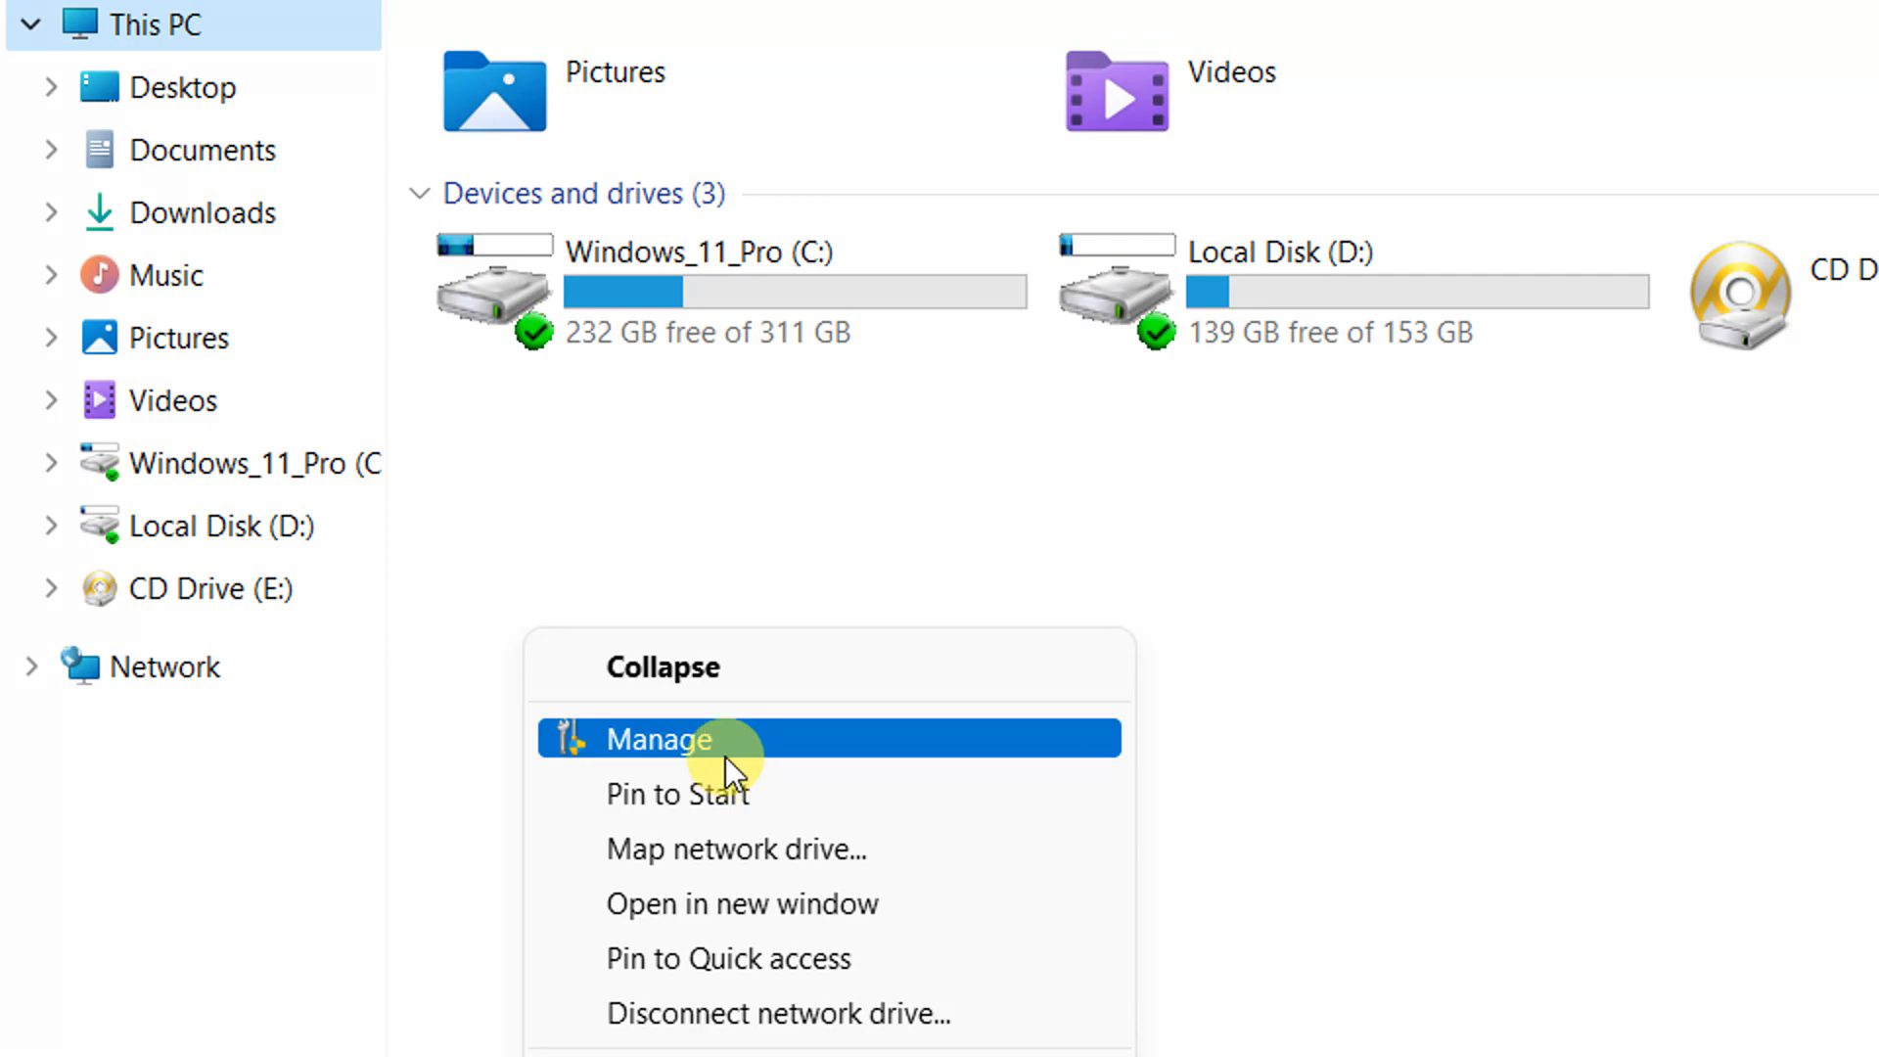
click(678, 742)
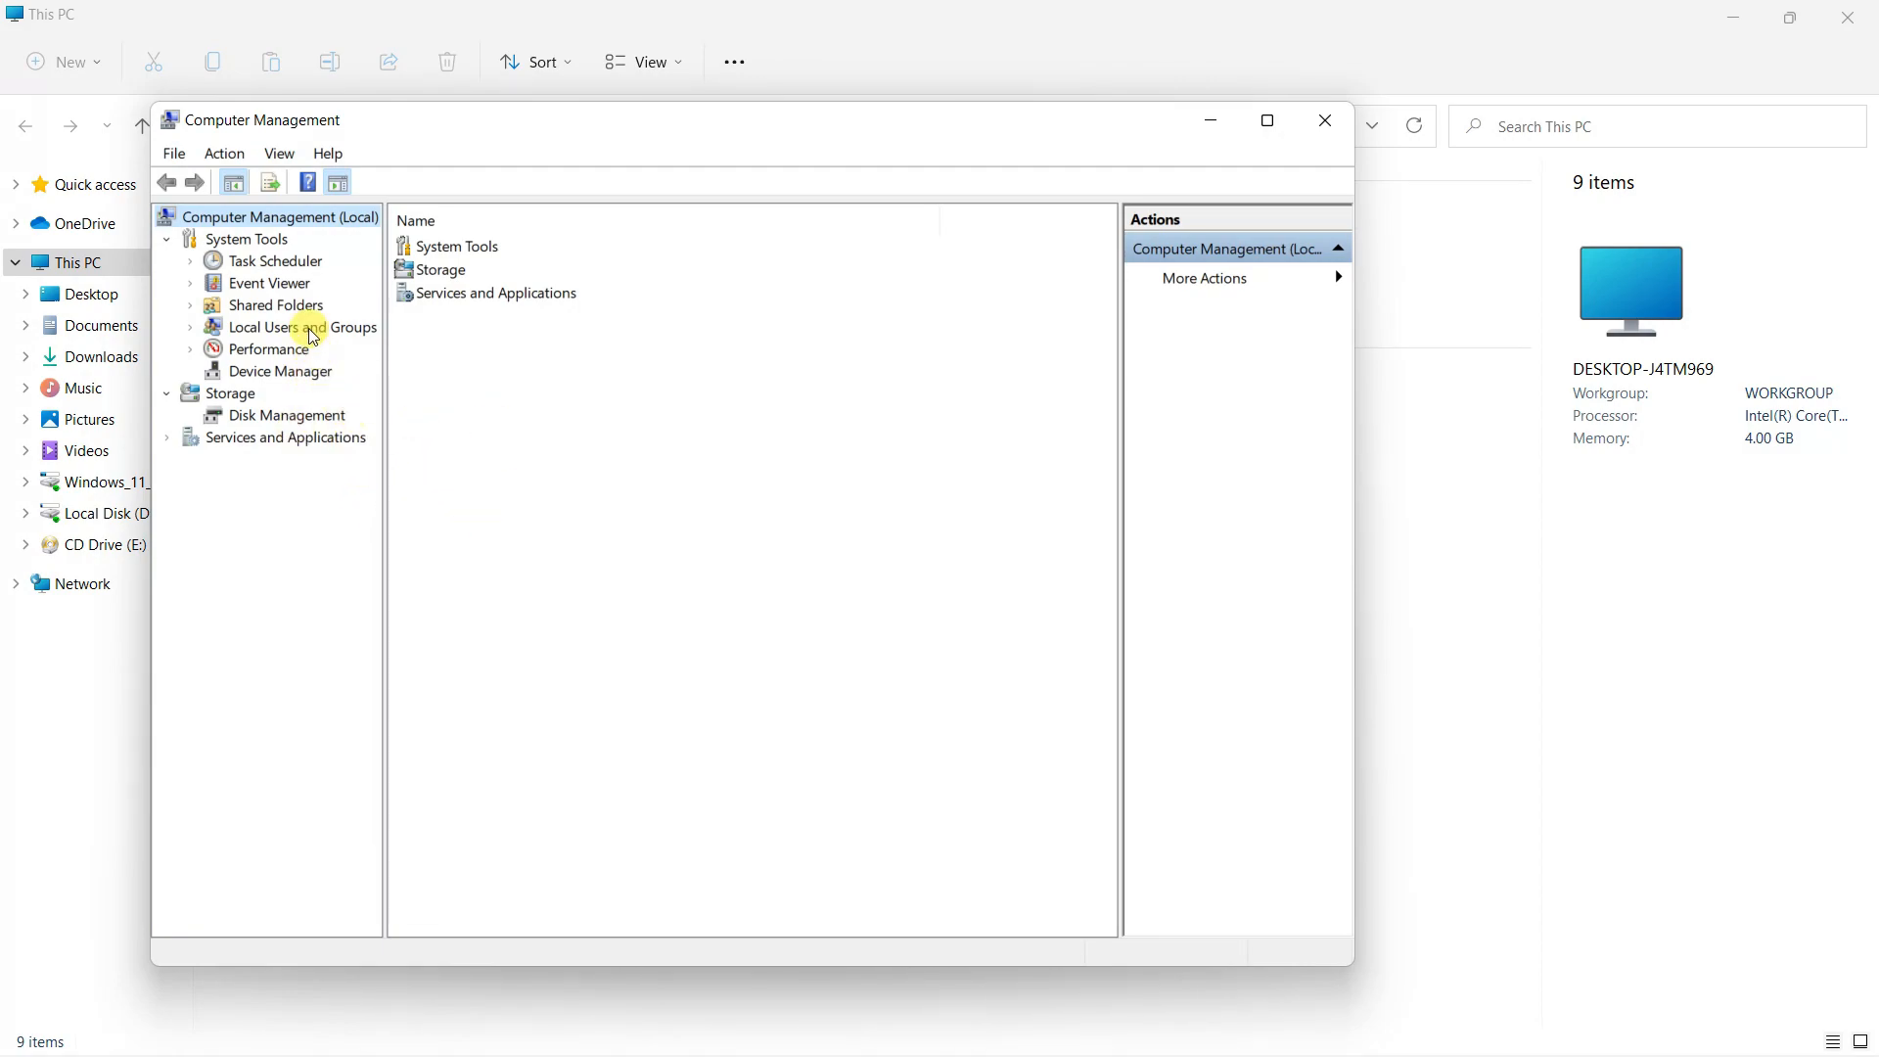
click(290, 419)
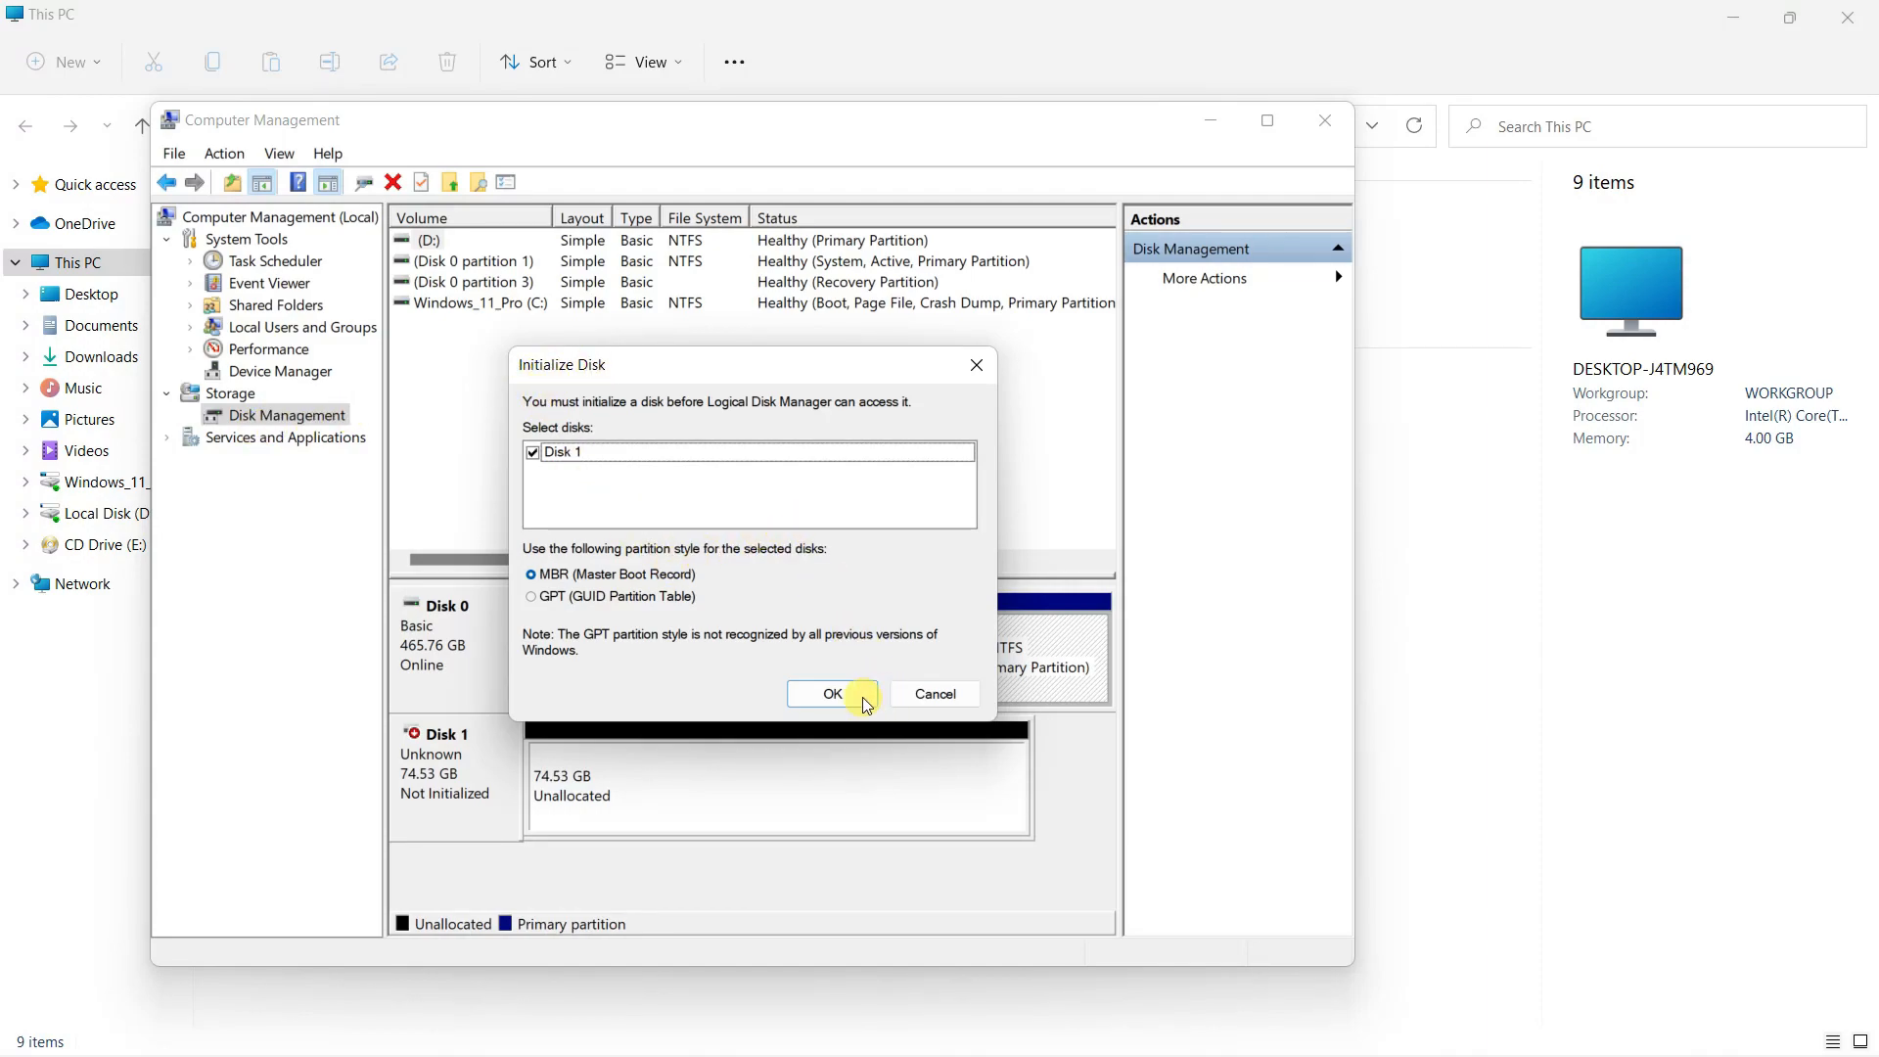
click(832, 693)
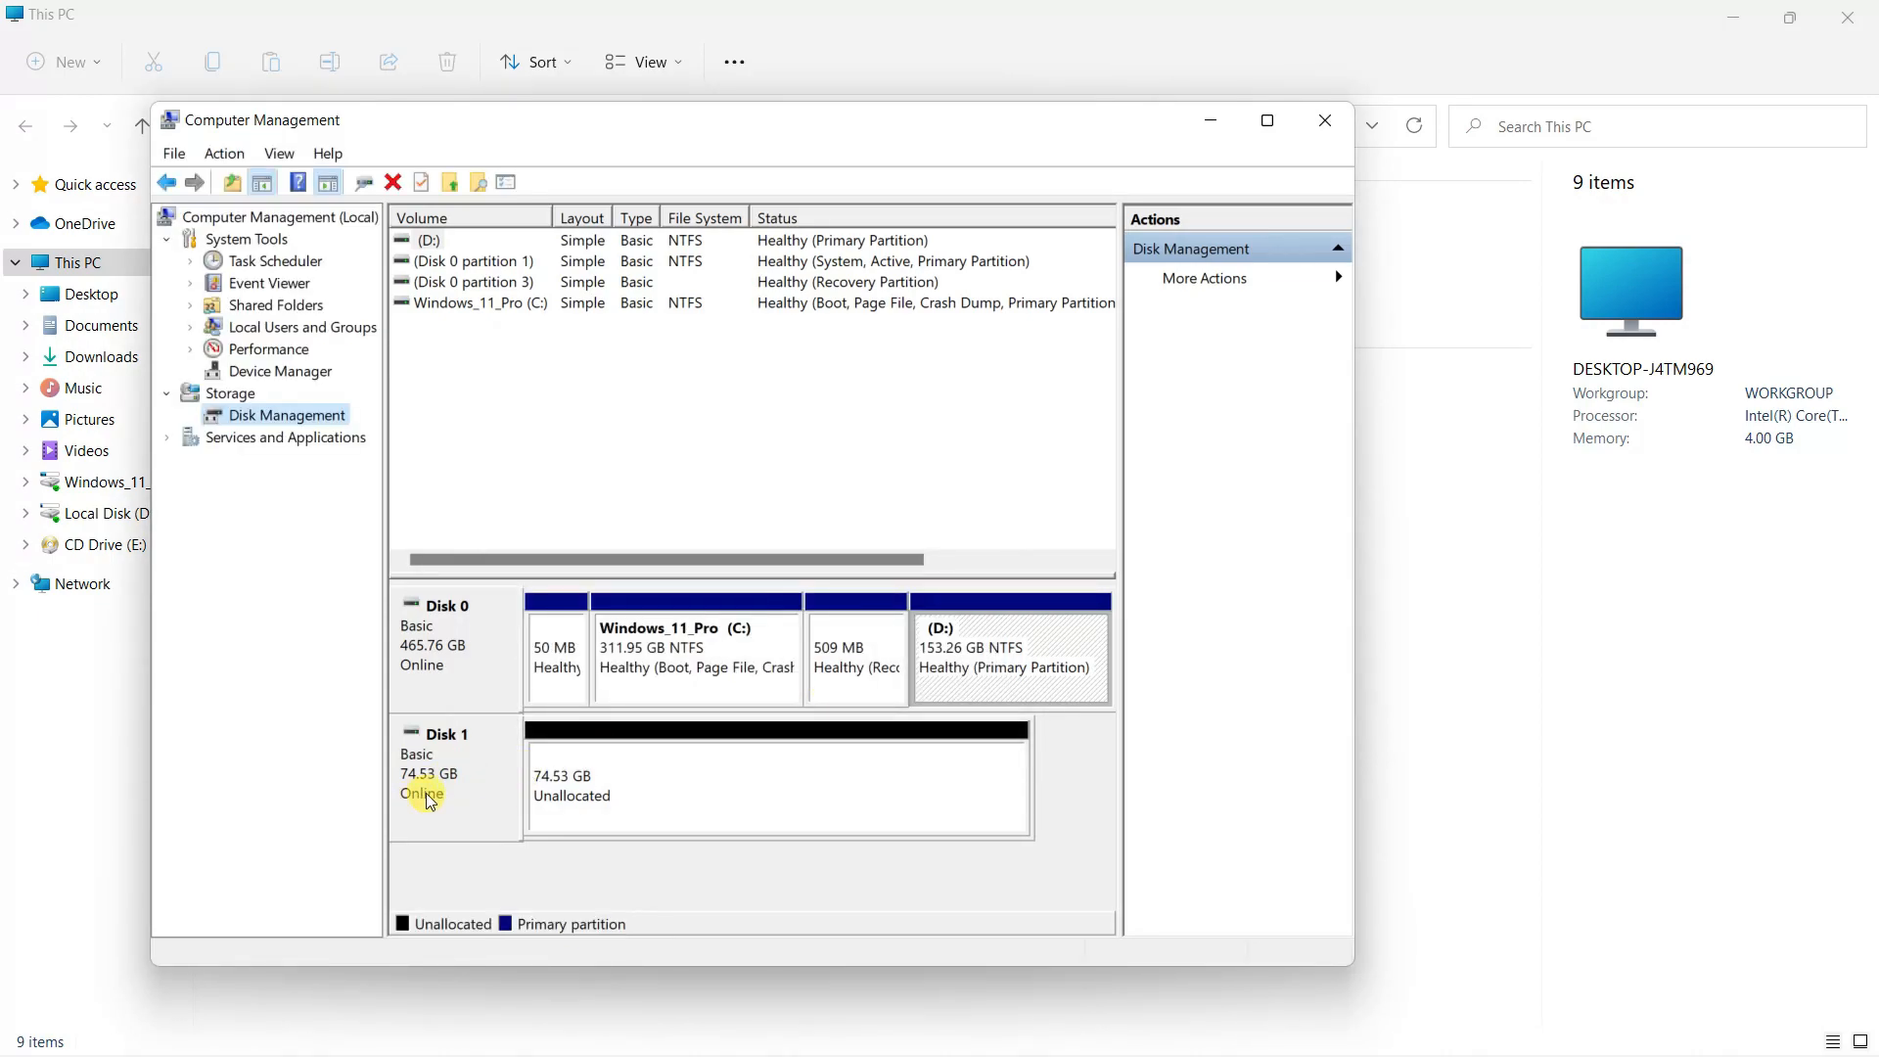
Create a 76317 MB simple volume on Disk 1's unallocated space with drive letter B, quick-formatted as NTFS with the label New Volume.
right_click(674, 789)
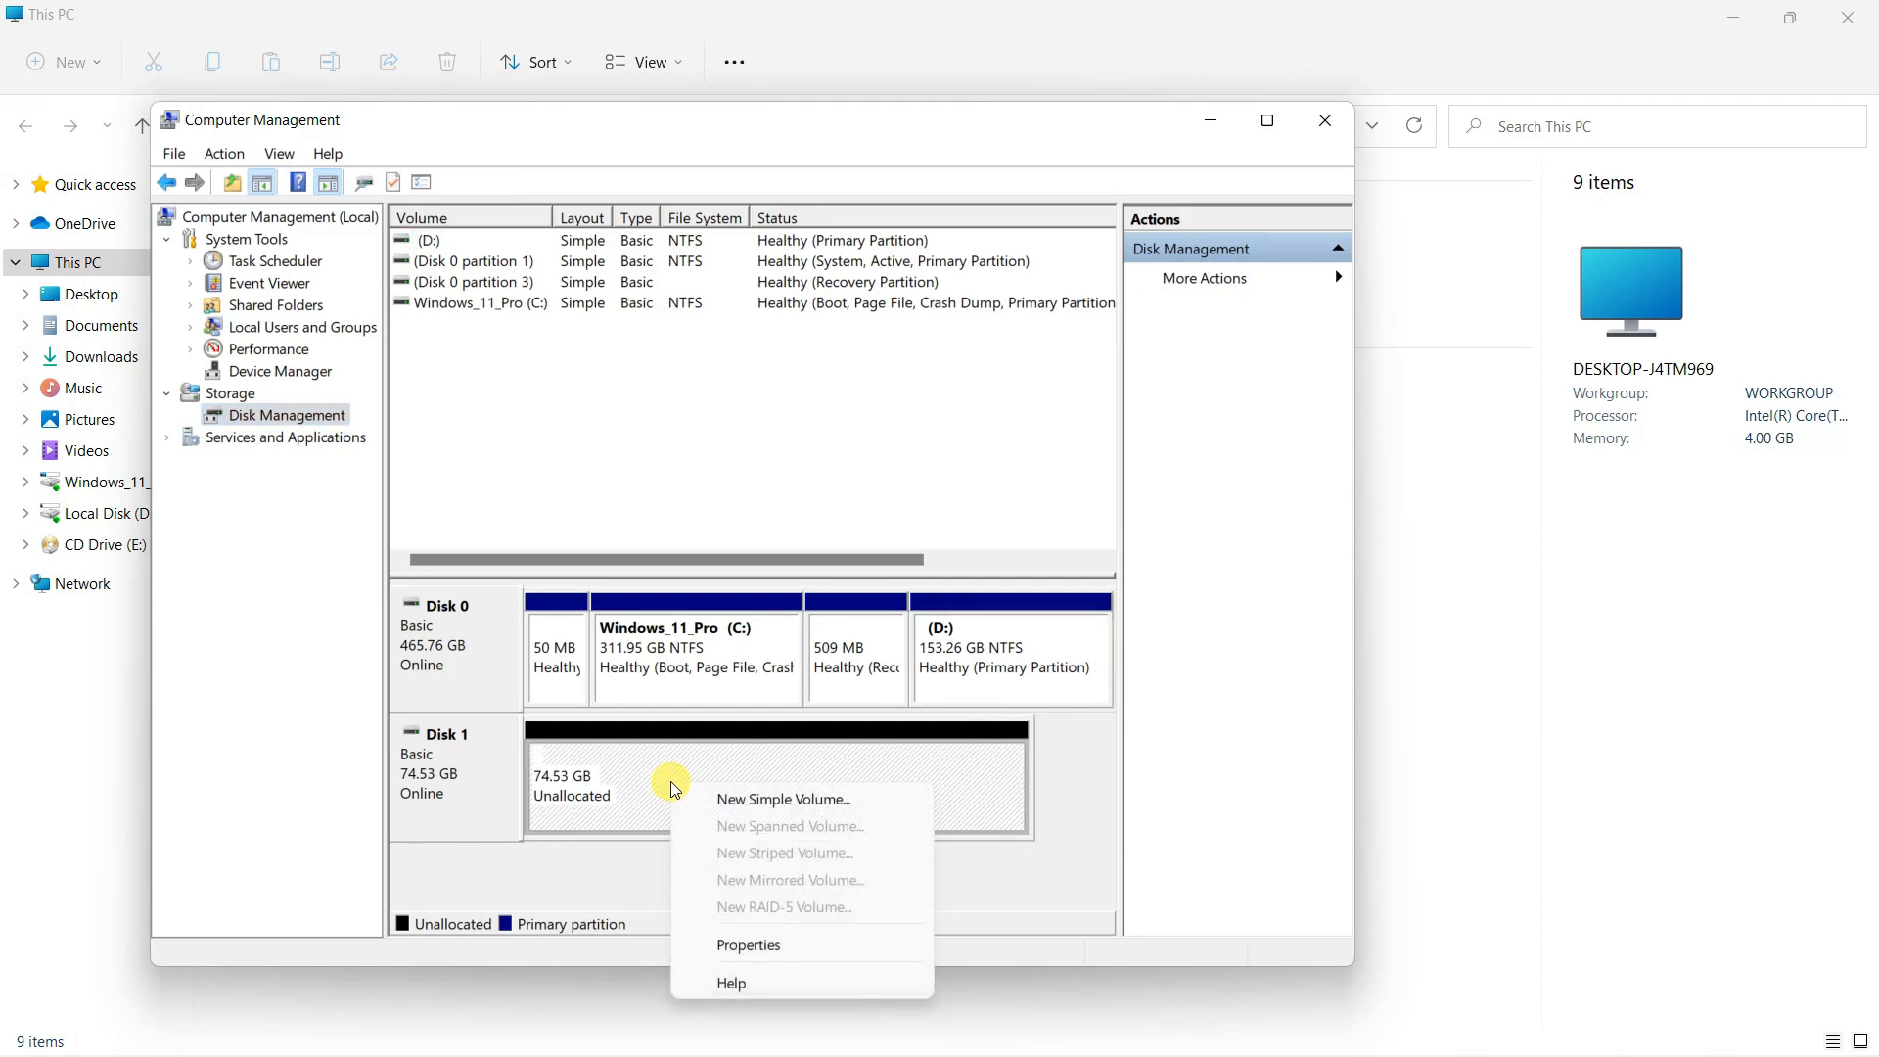
click(706, 799)
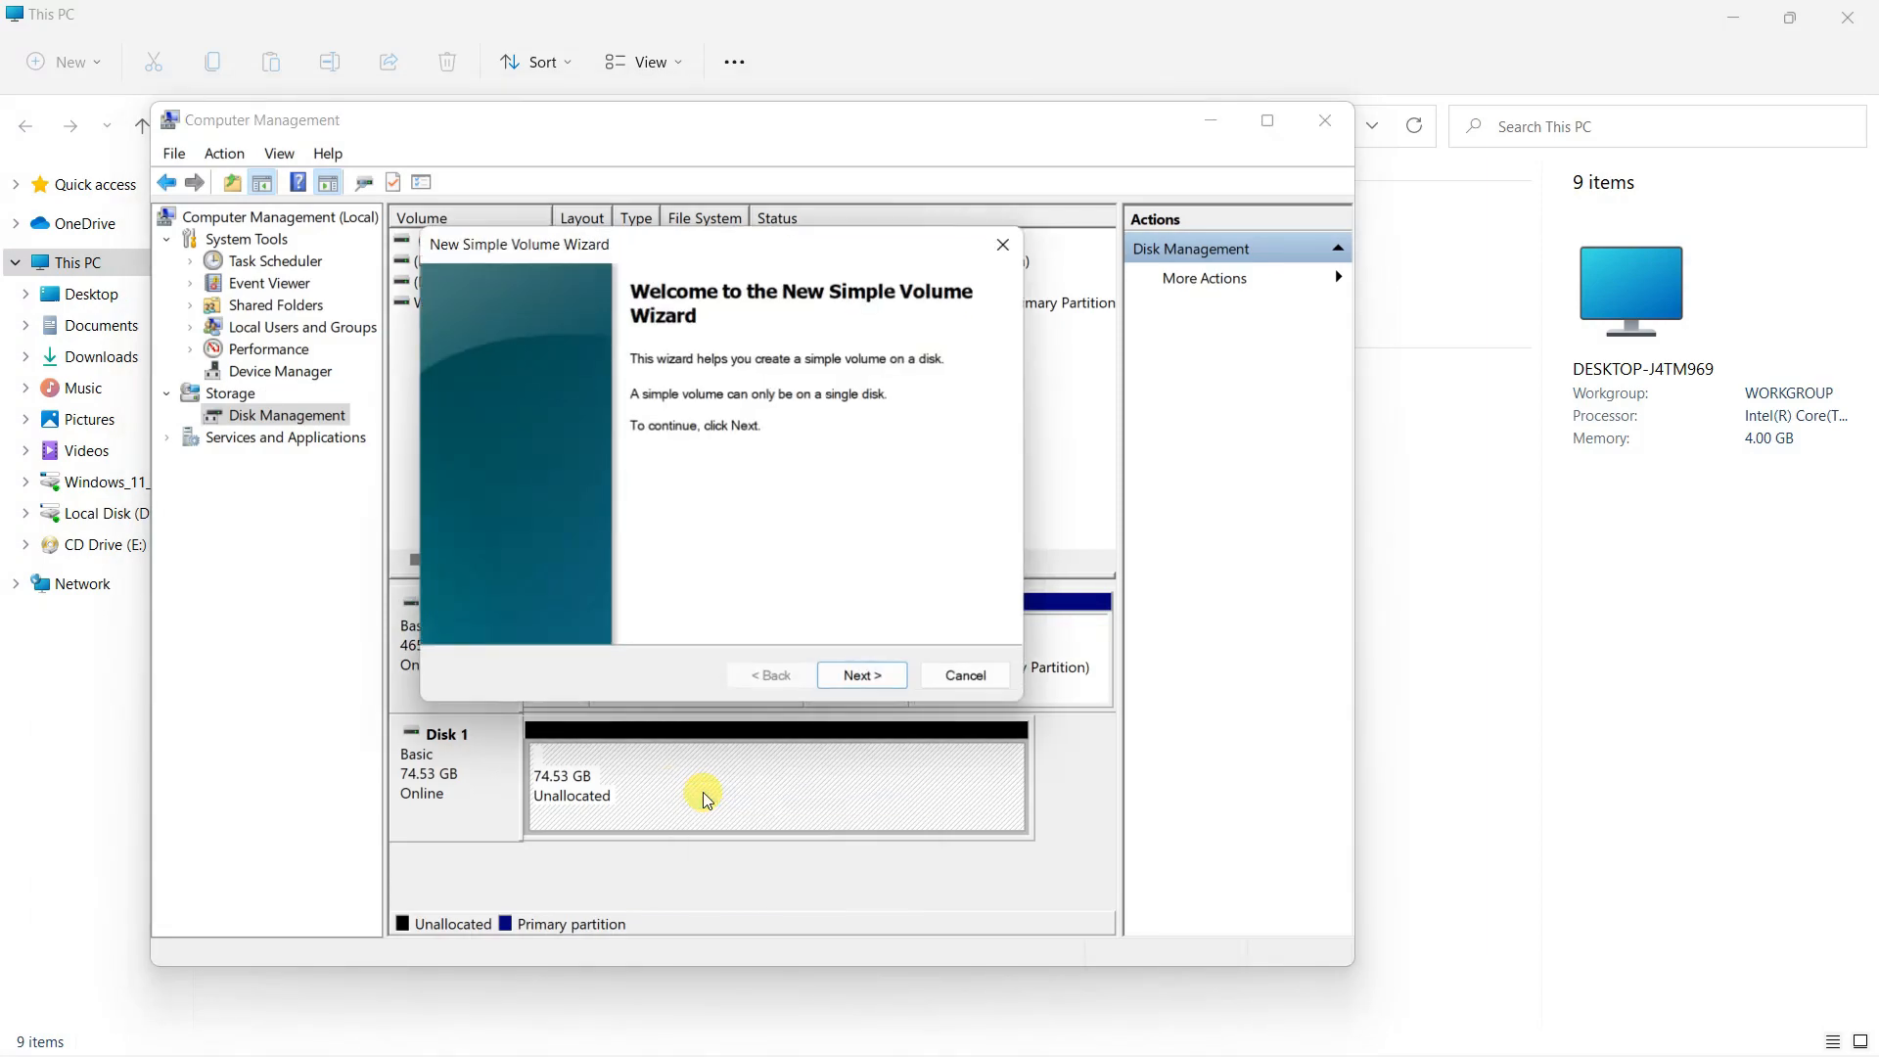
click(864, 678)
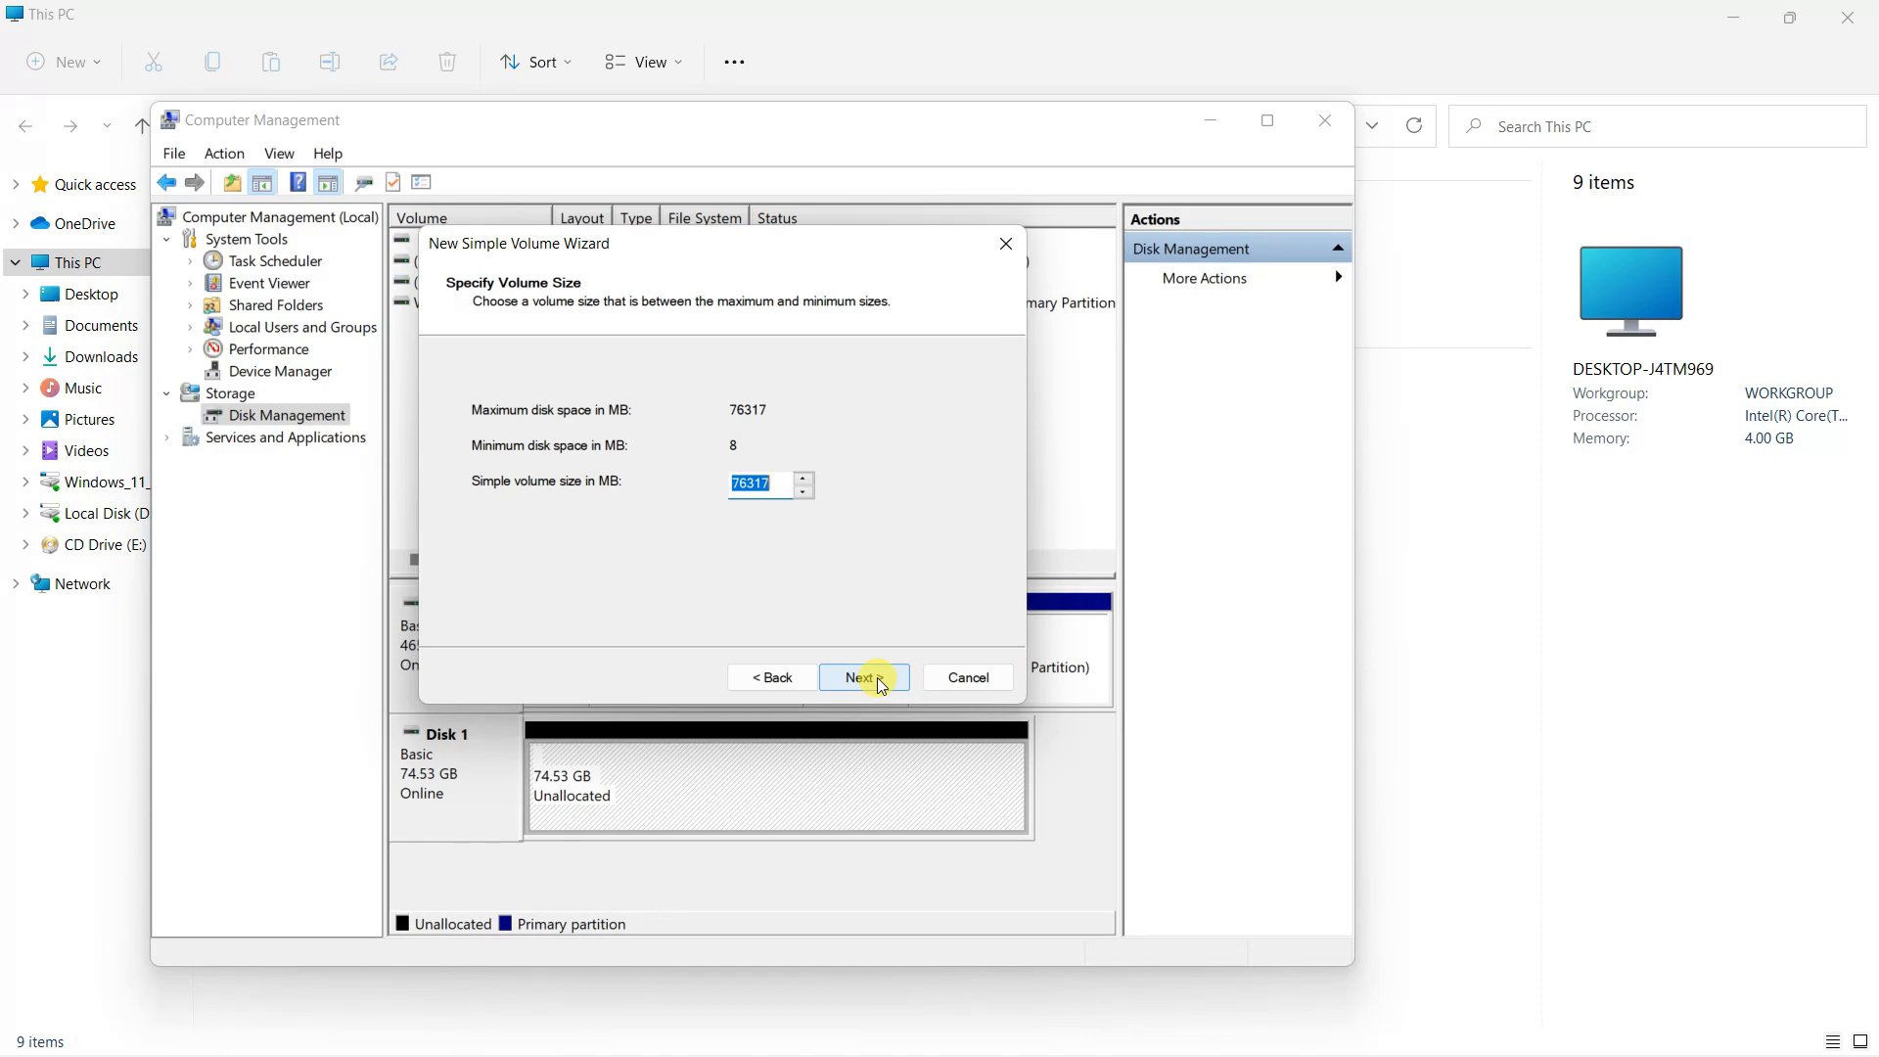
click(877, 677)
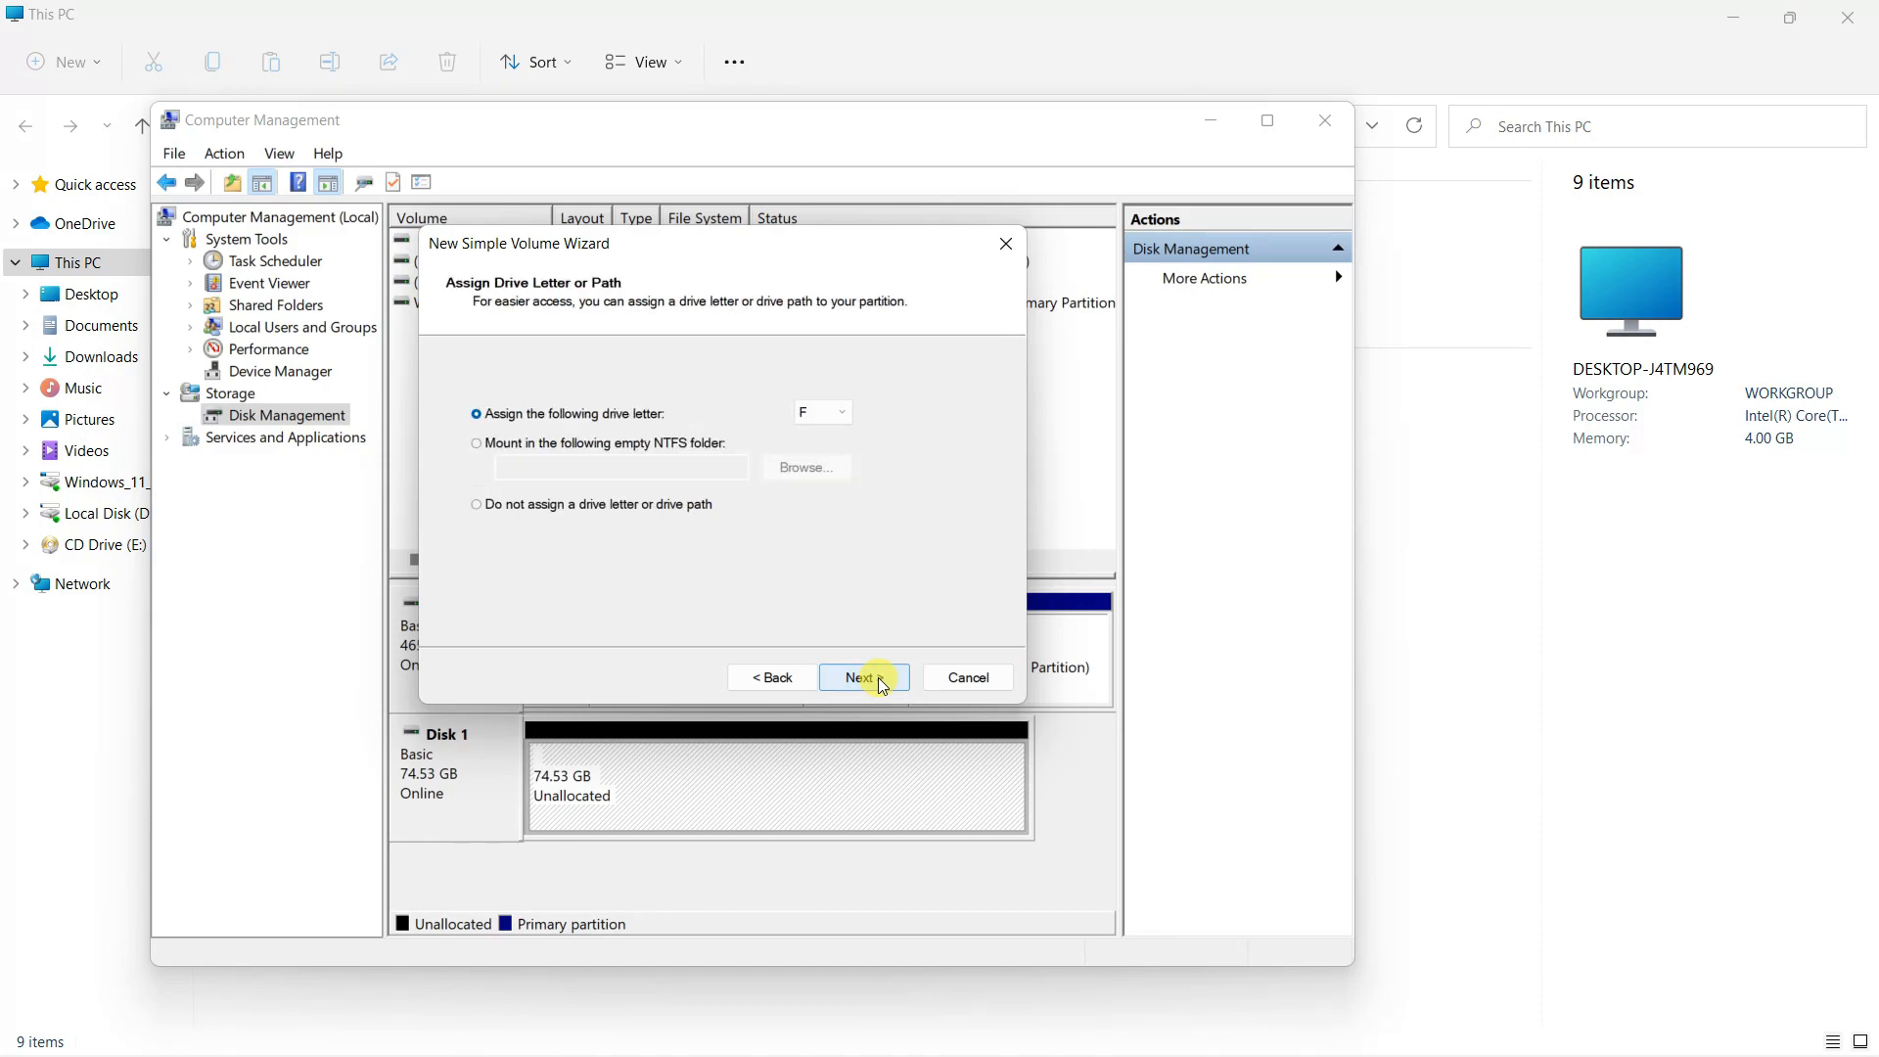
click(826, 414)
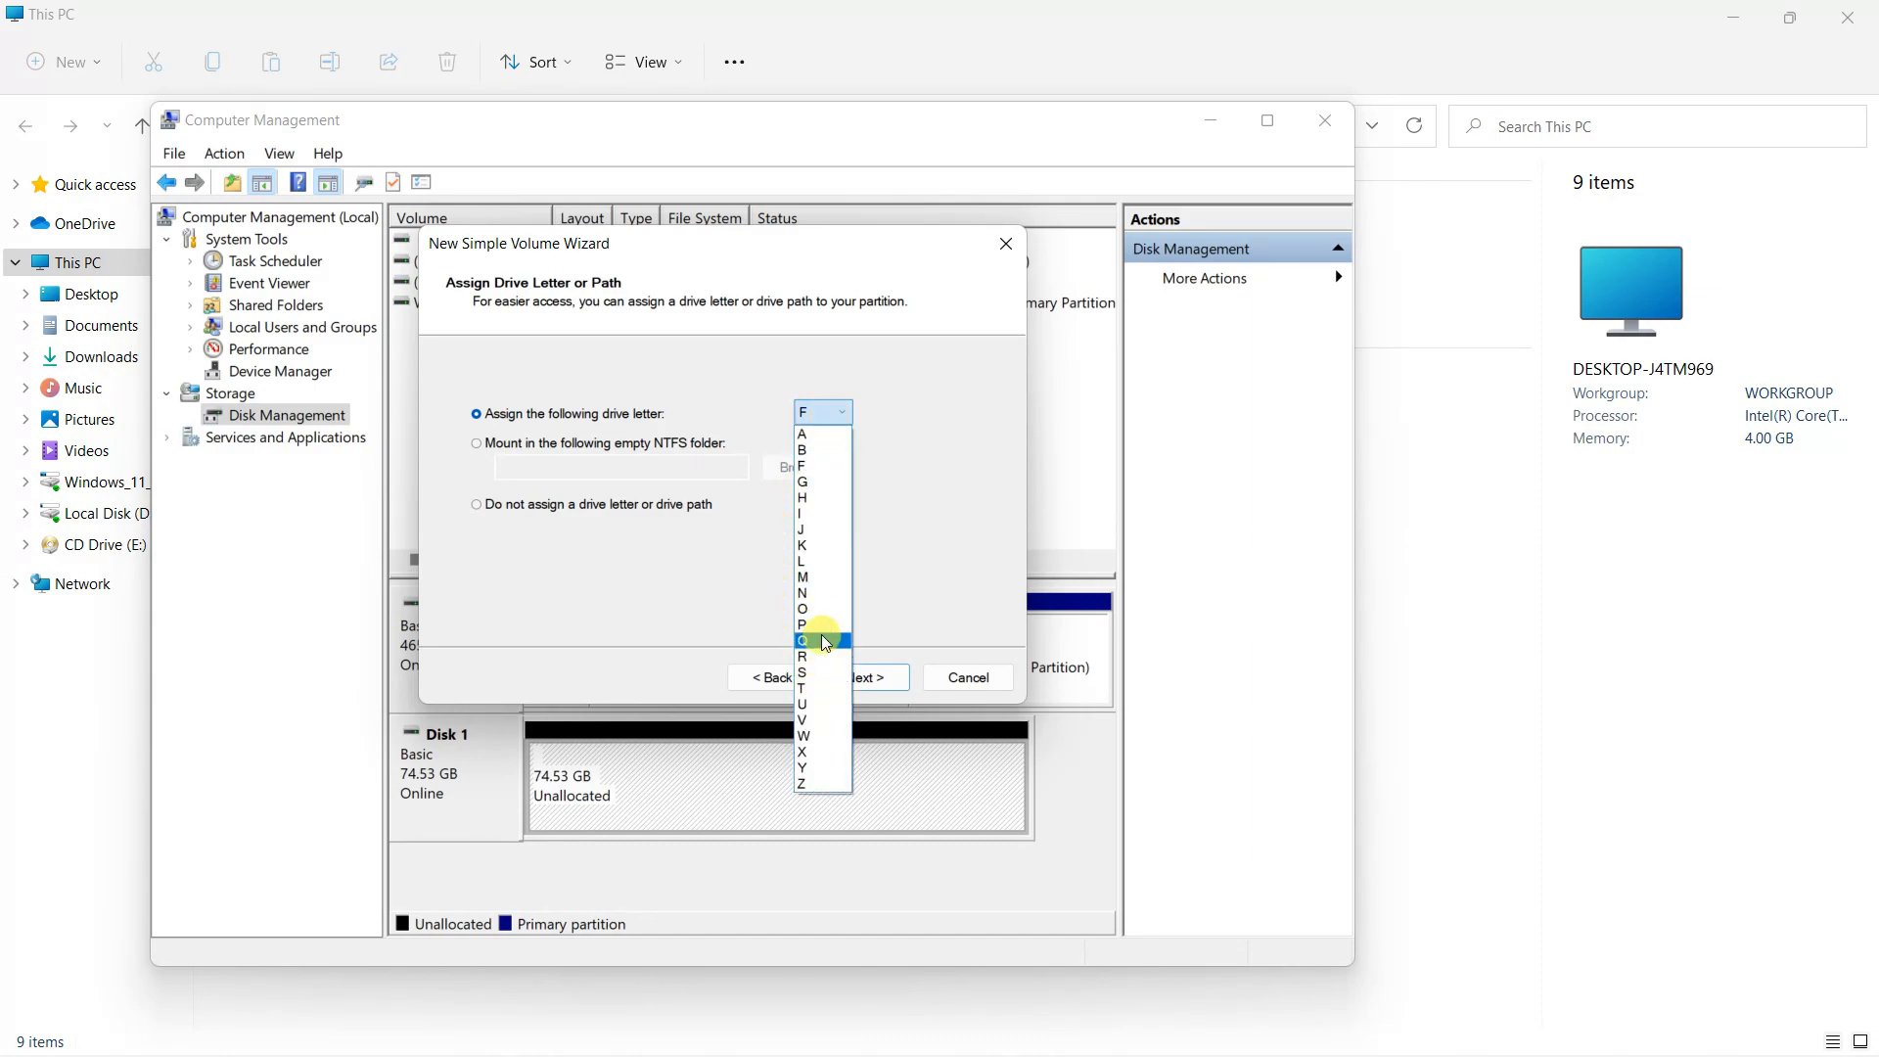
click(807, 449)
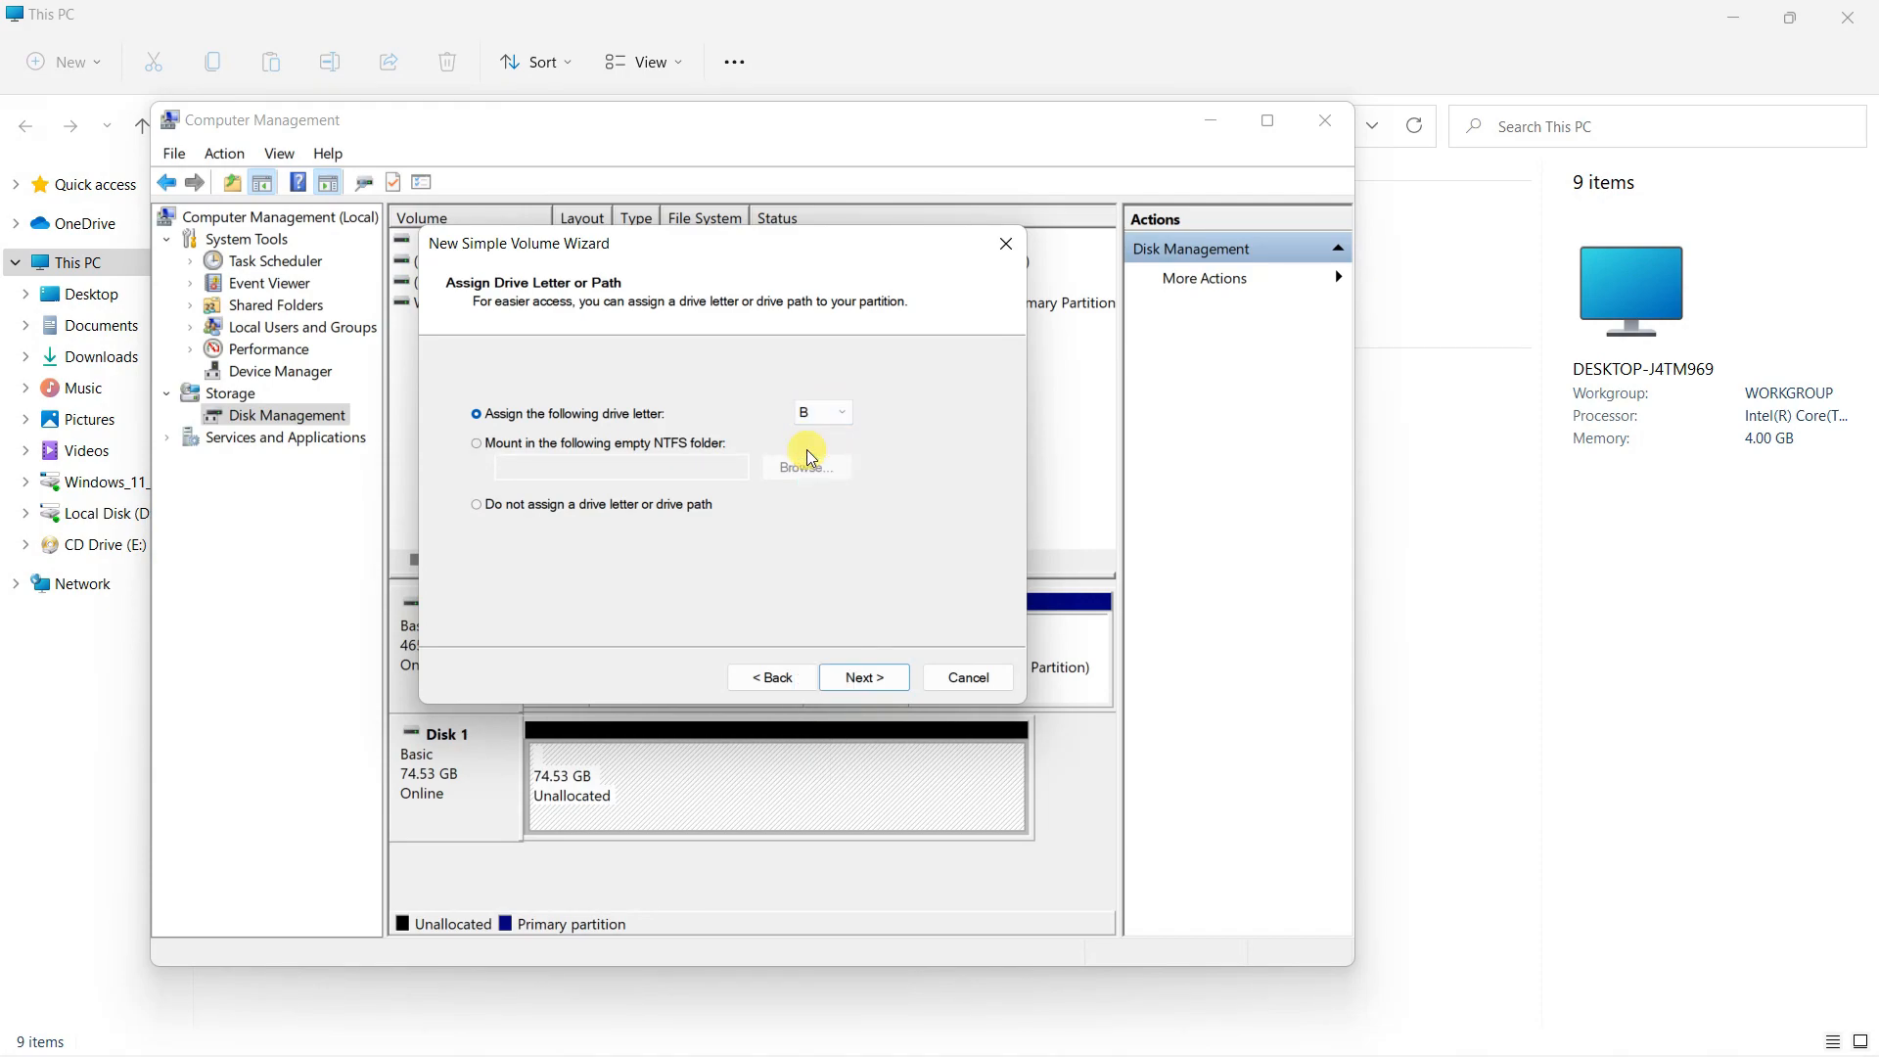
click(864, 677)
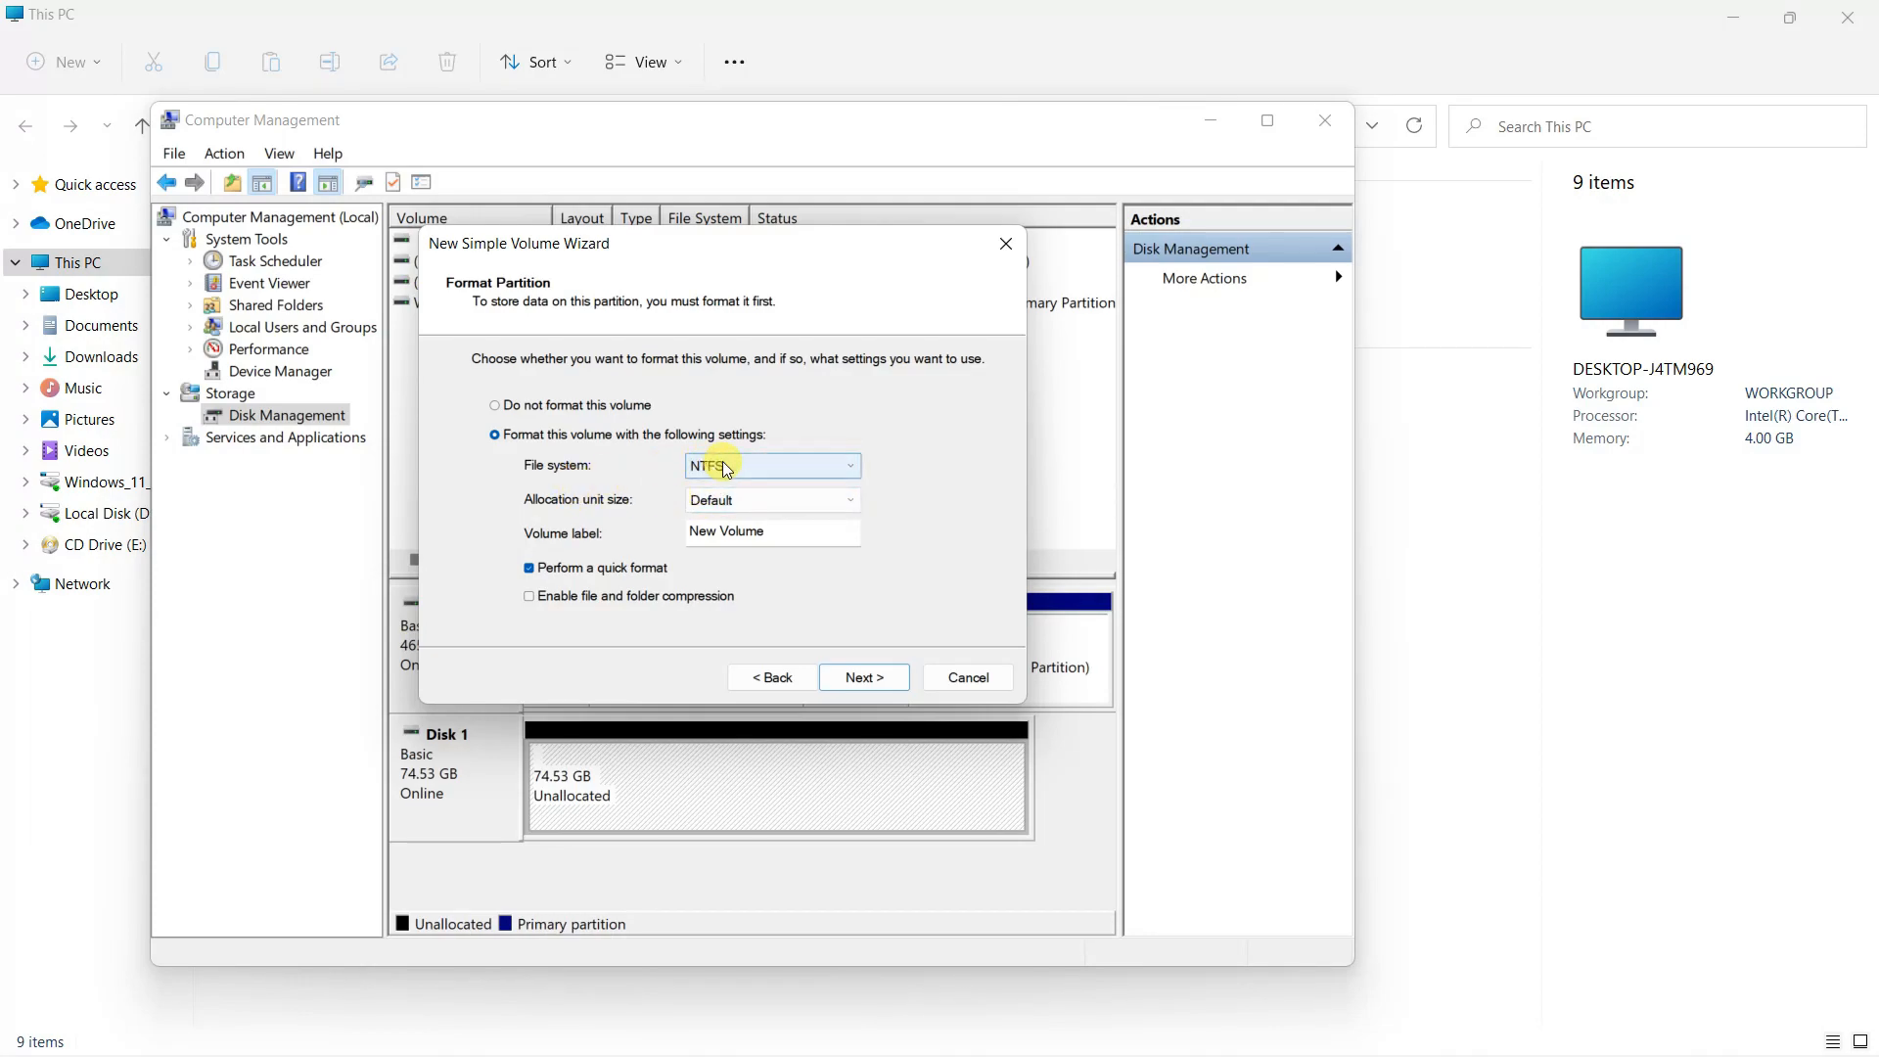
click(859, 678)
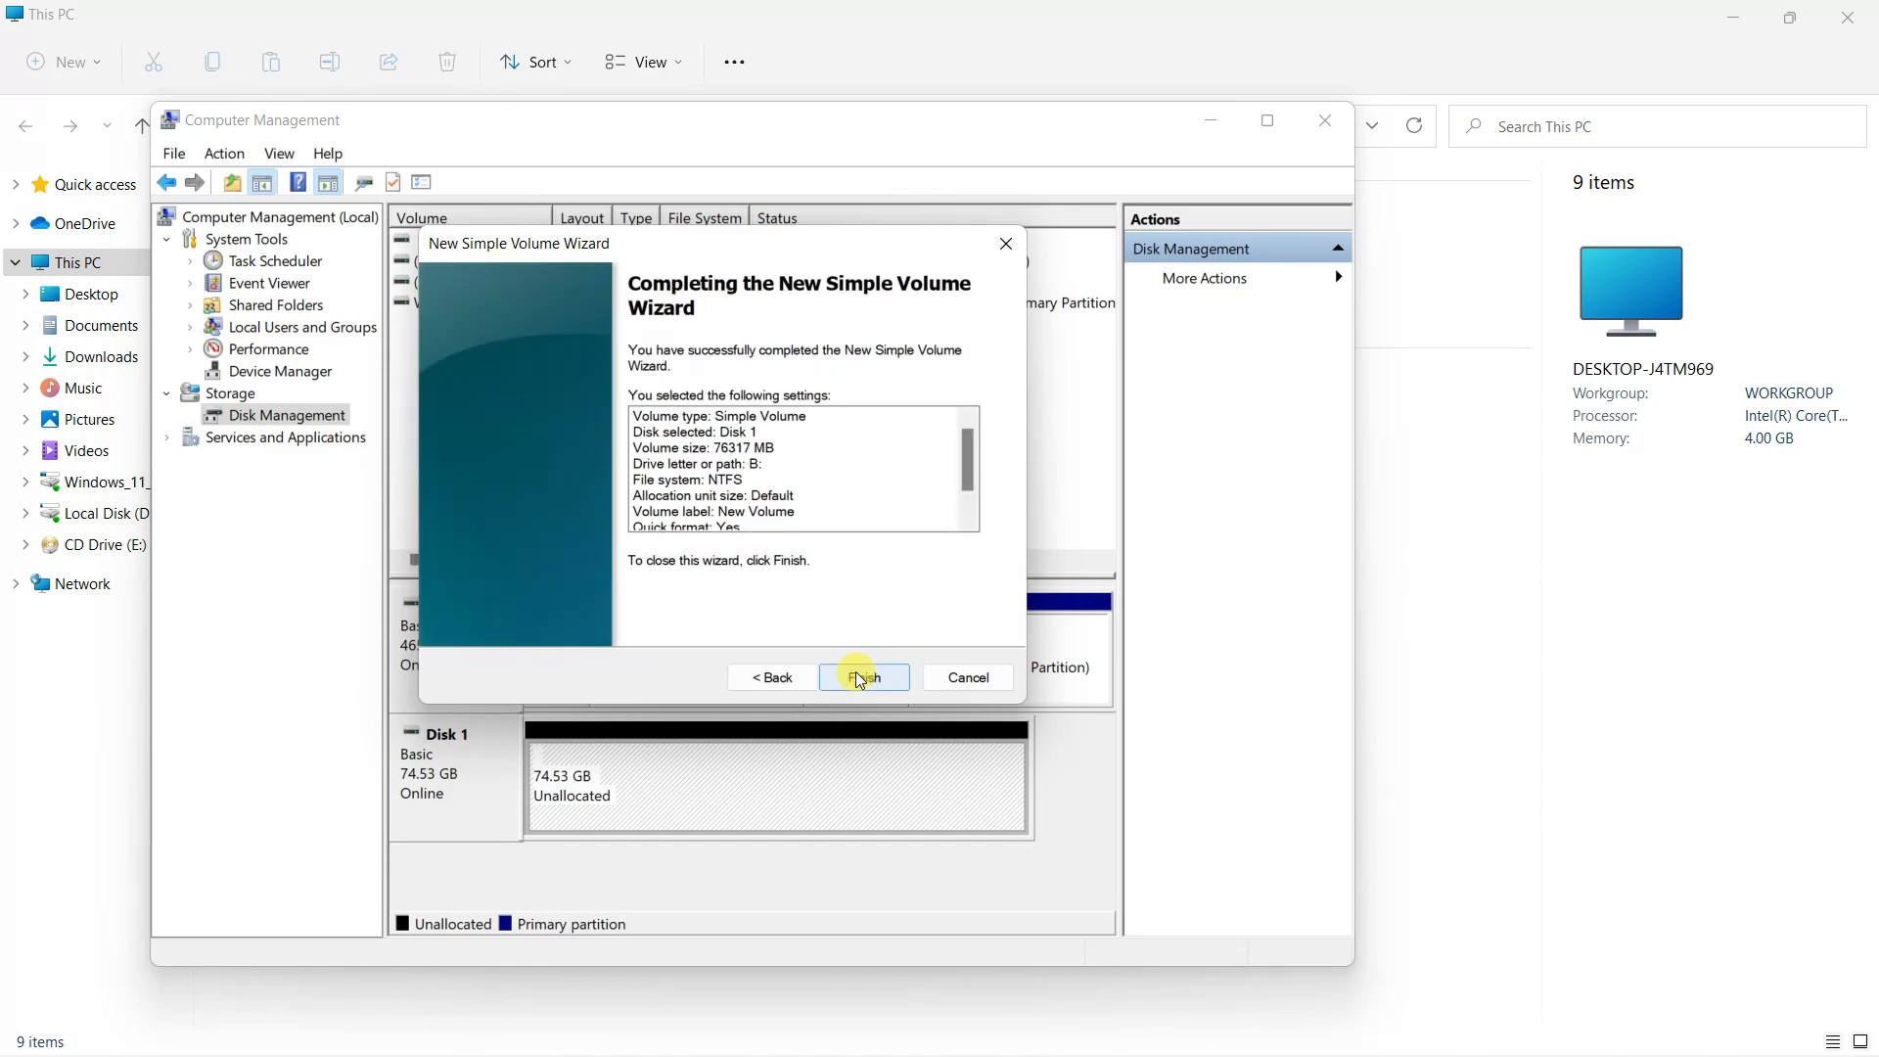
click(859, 679)
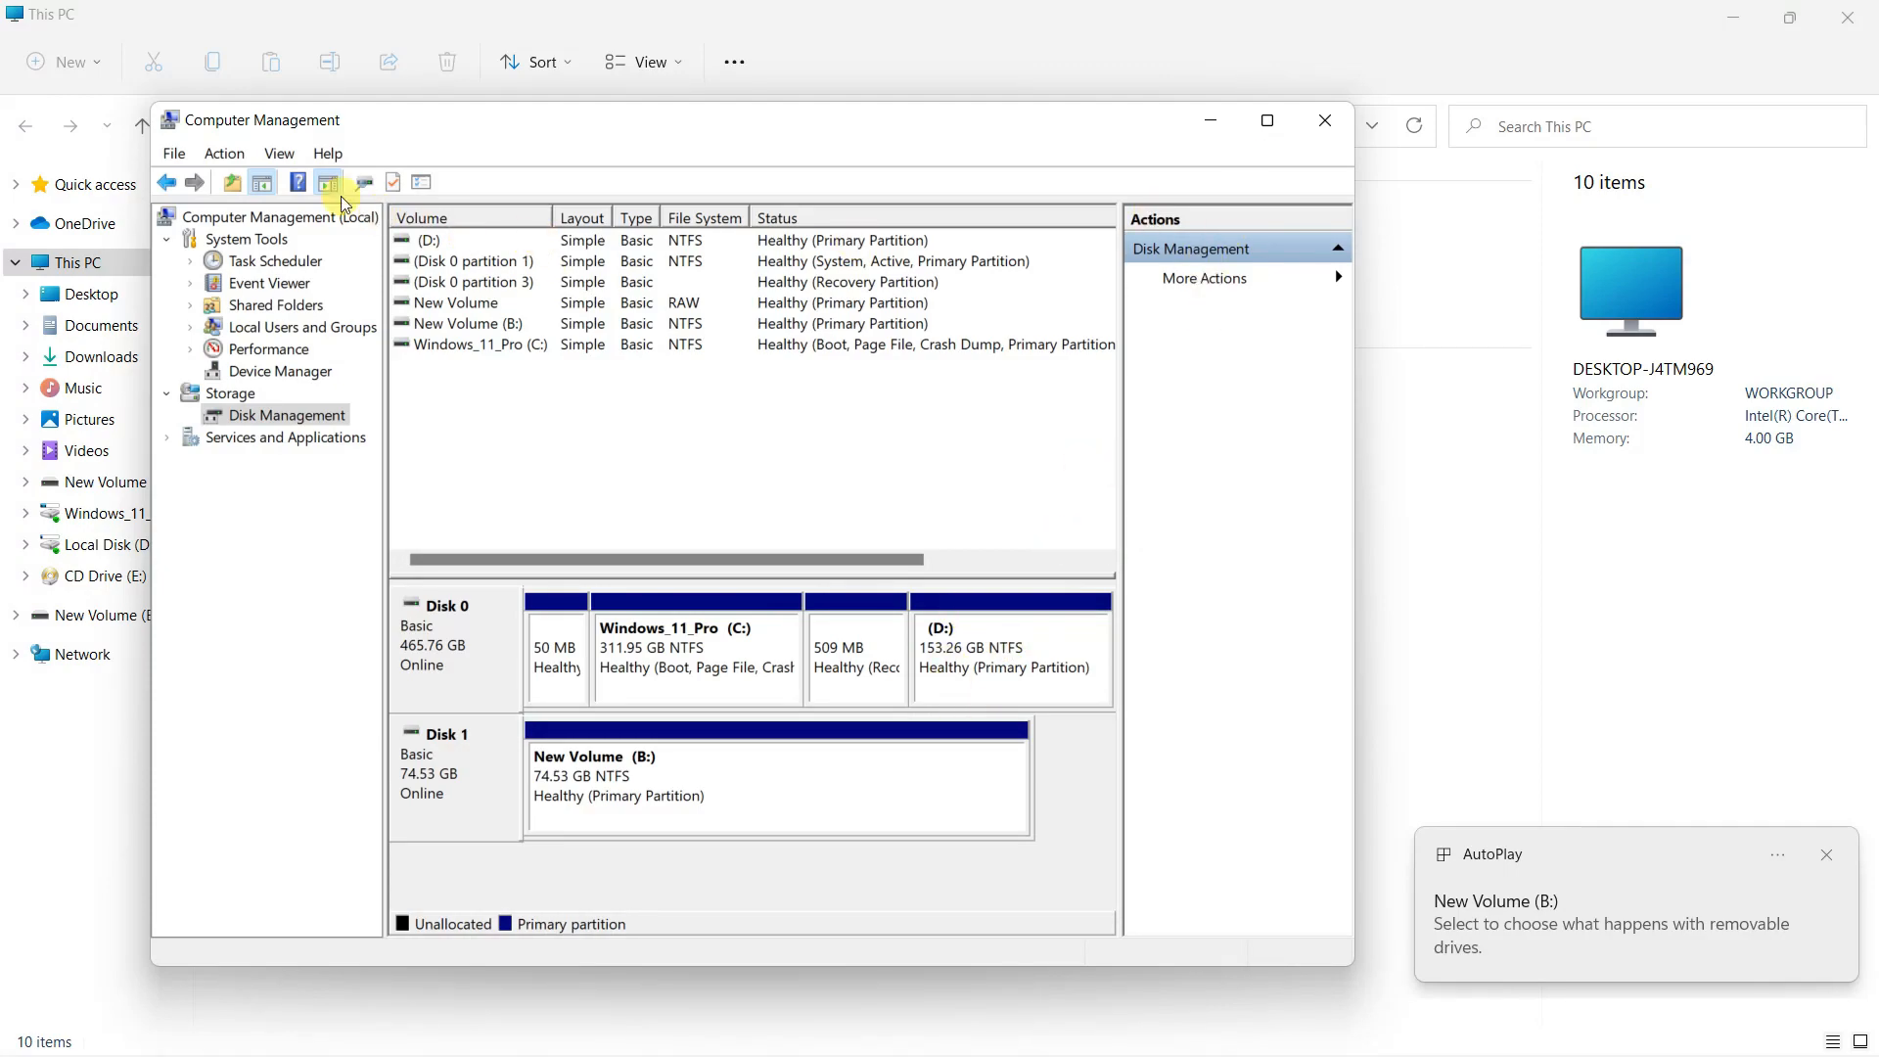
click(1327, 121)
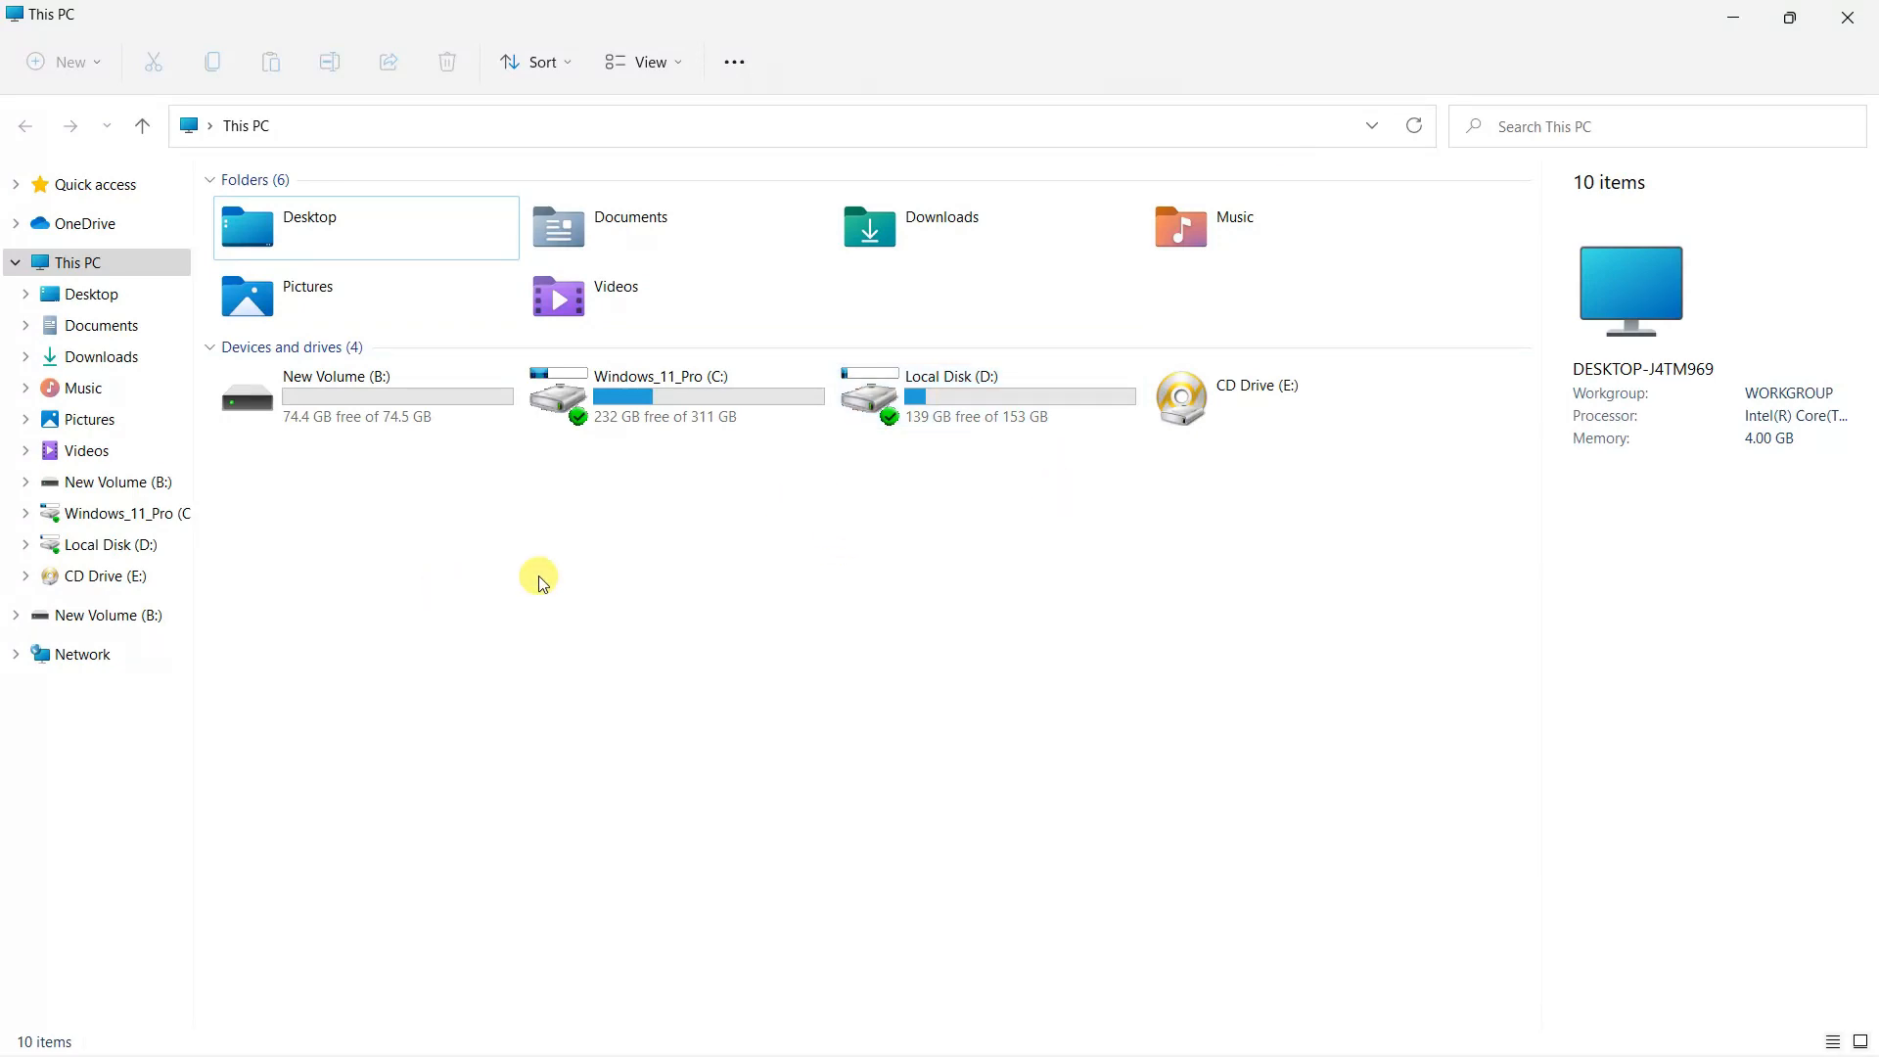
Check New Volume (B:) in This PC by opening the drive and returning to the drive list.
right_click(584, 566)
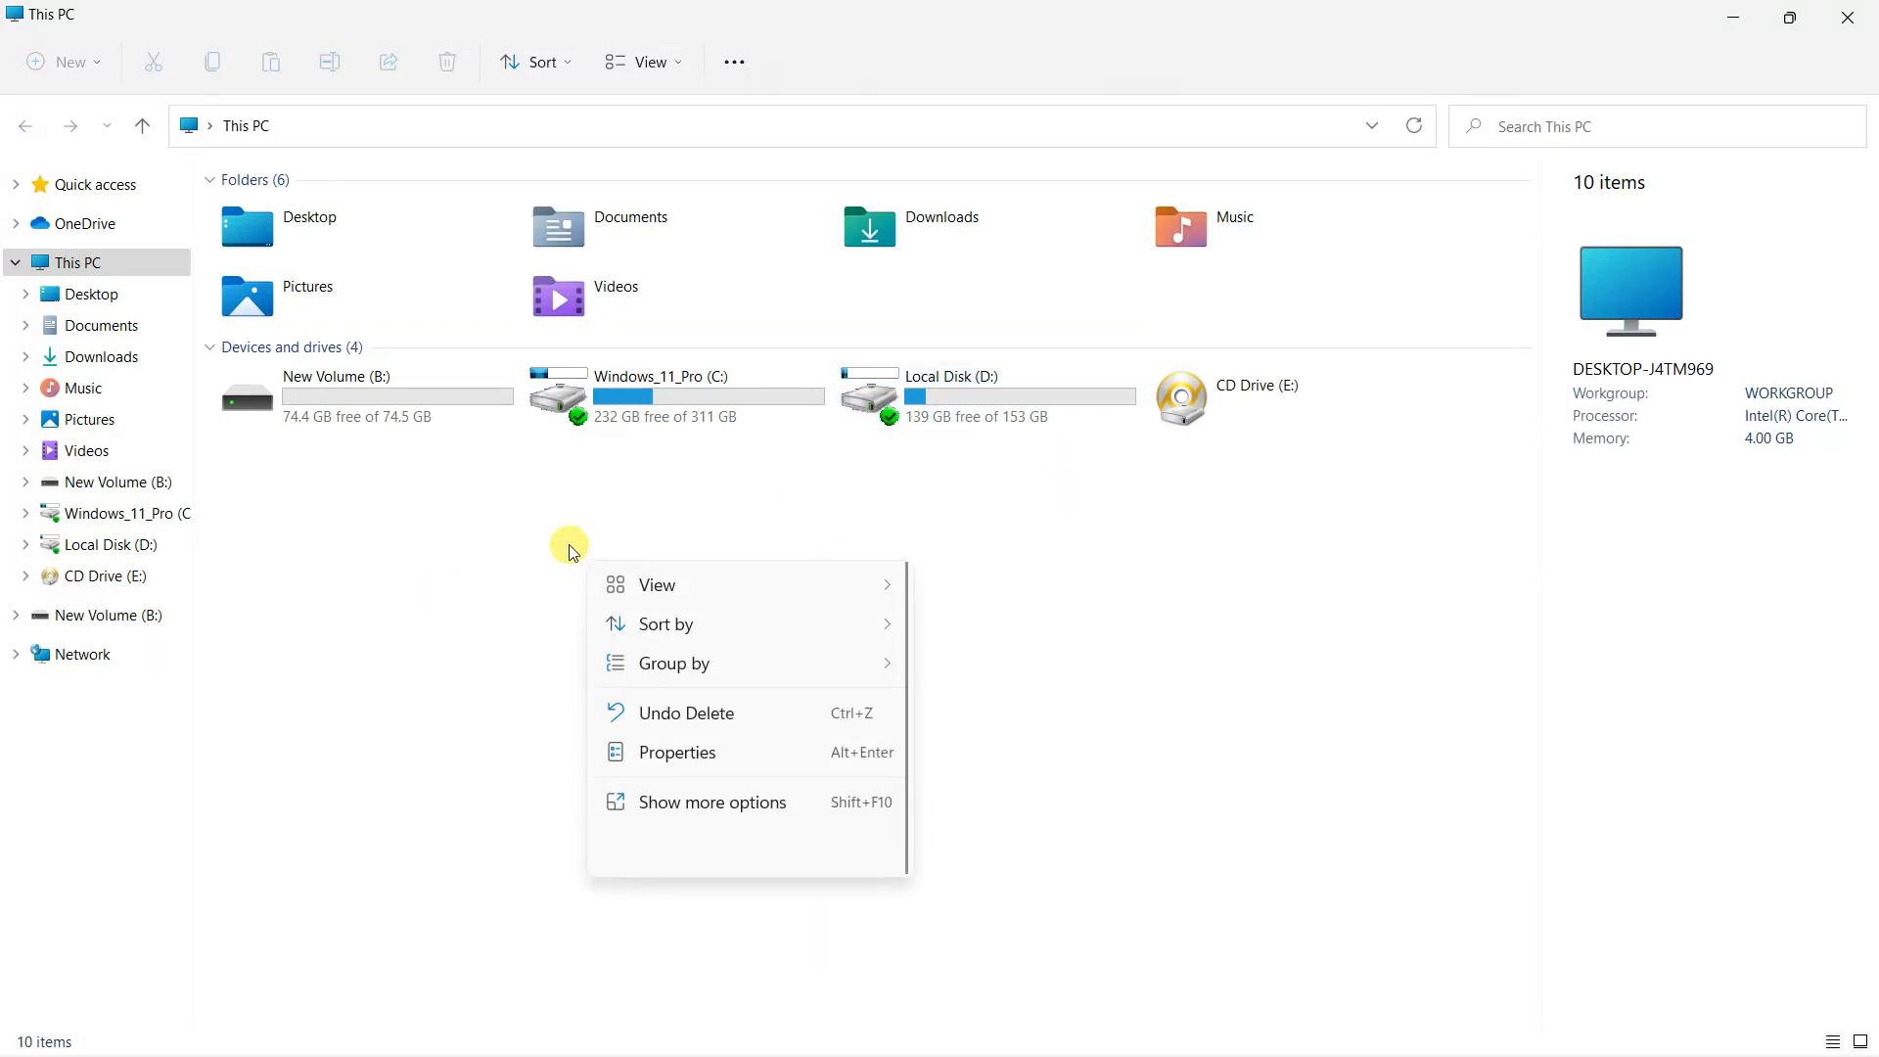
click(344, 508)
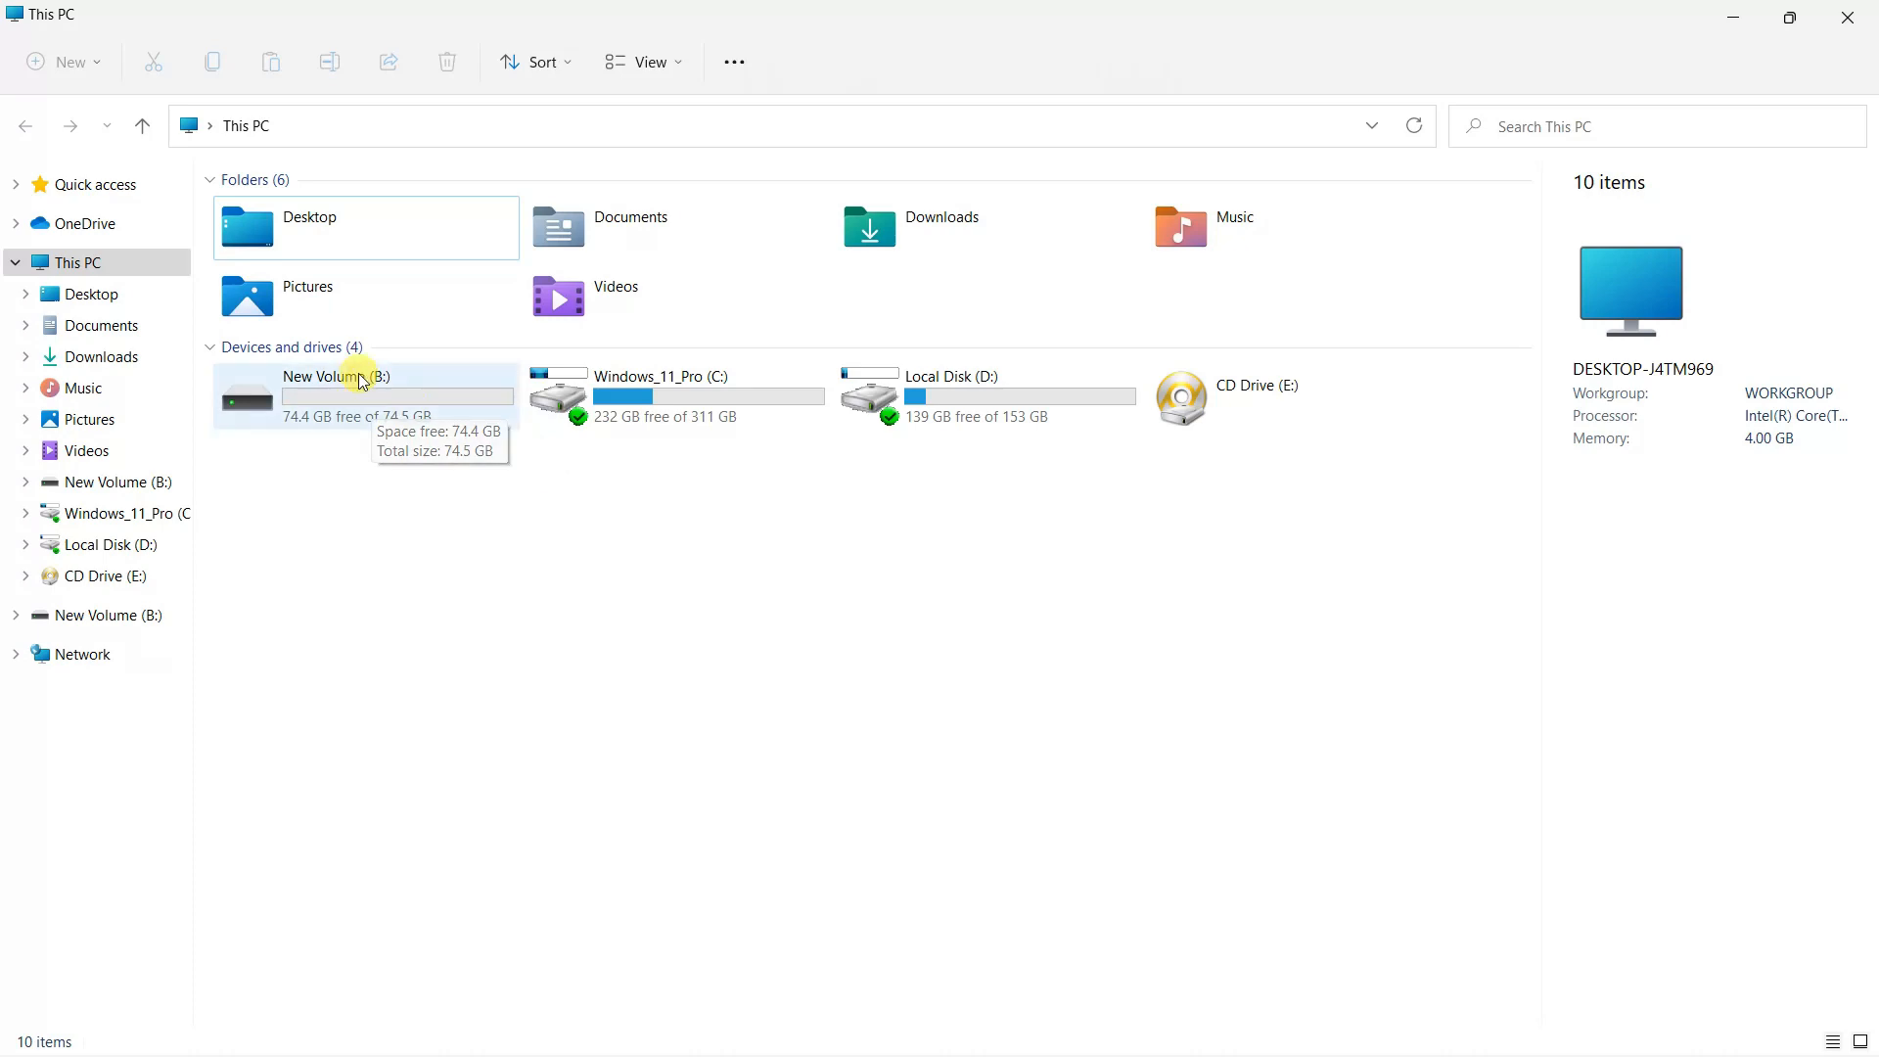
click(352, 397)
double_click(364, 390)
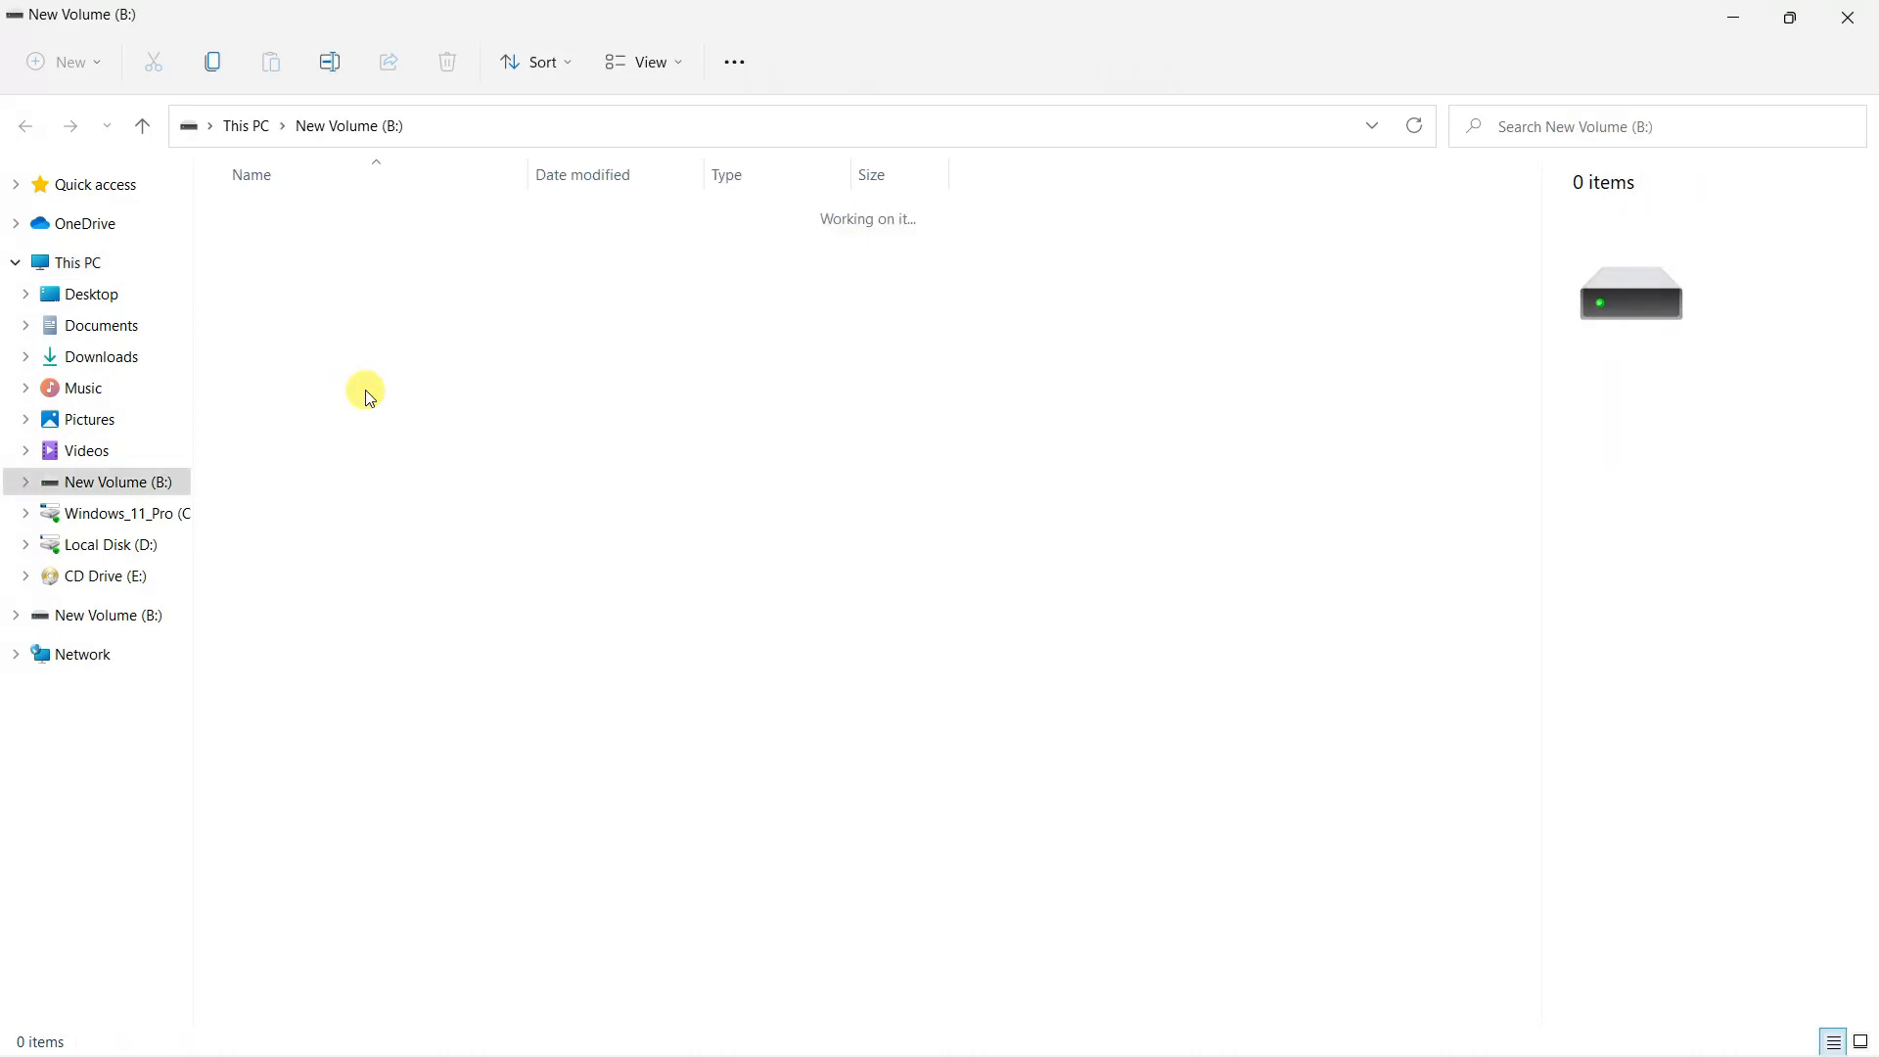
click(25, 126)
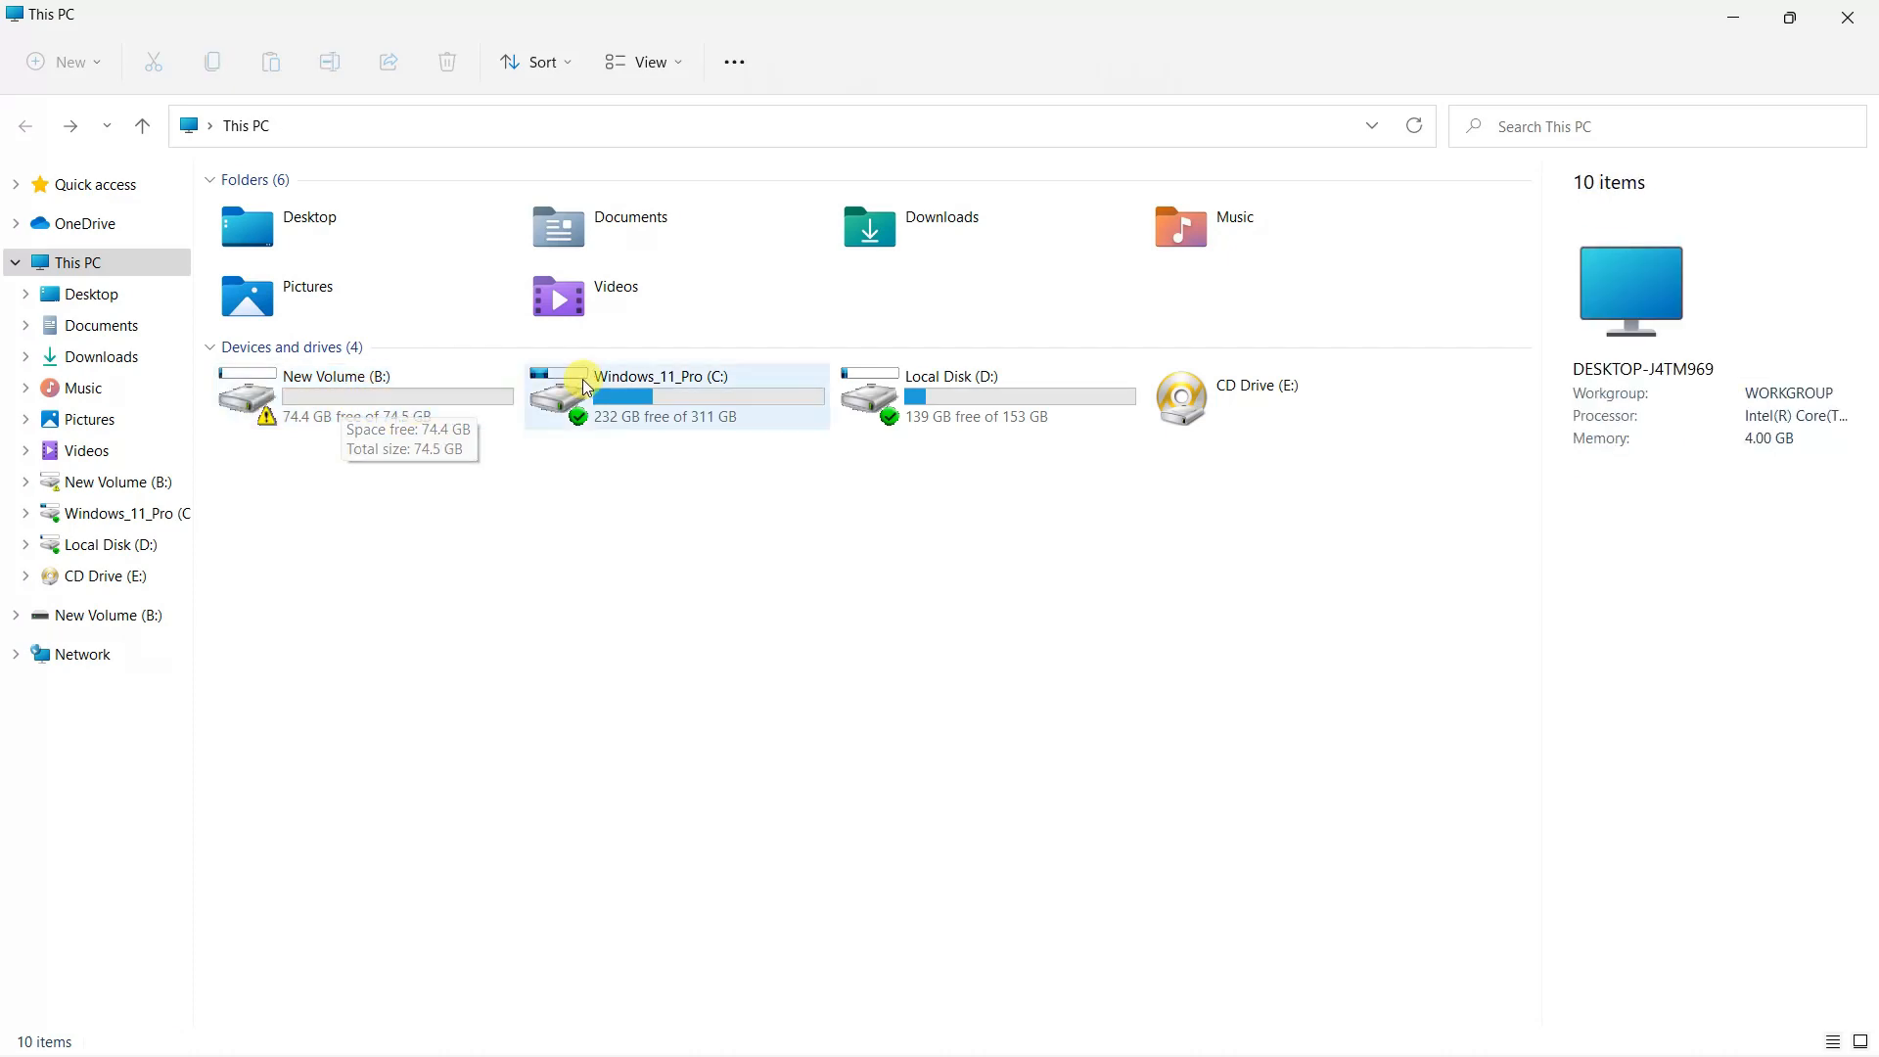
Copy the iphone import.mp4 file from Local Disk (D:) to the clipboard.
click(1052, 397)
double_click(1053, 397)
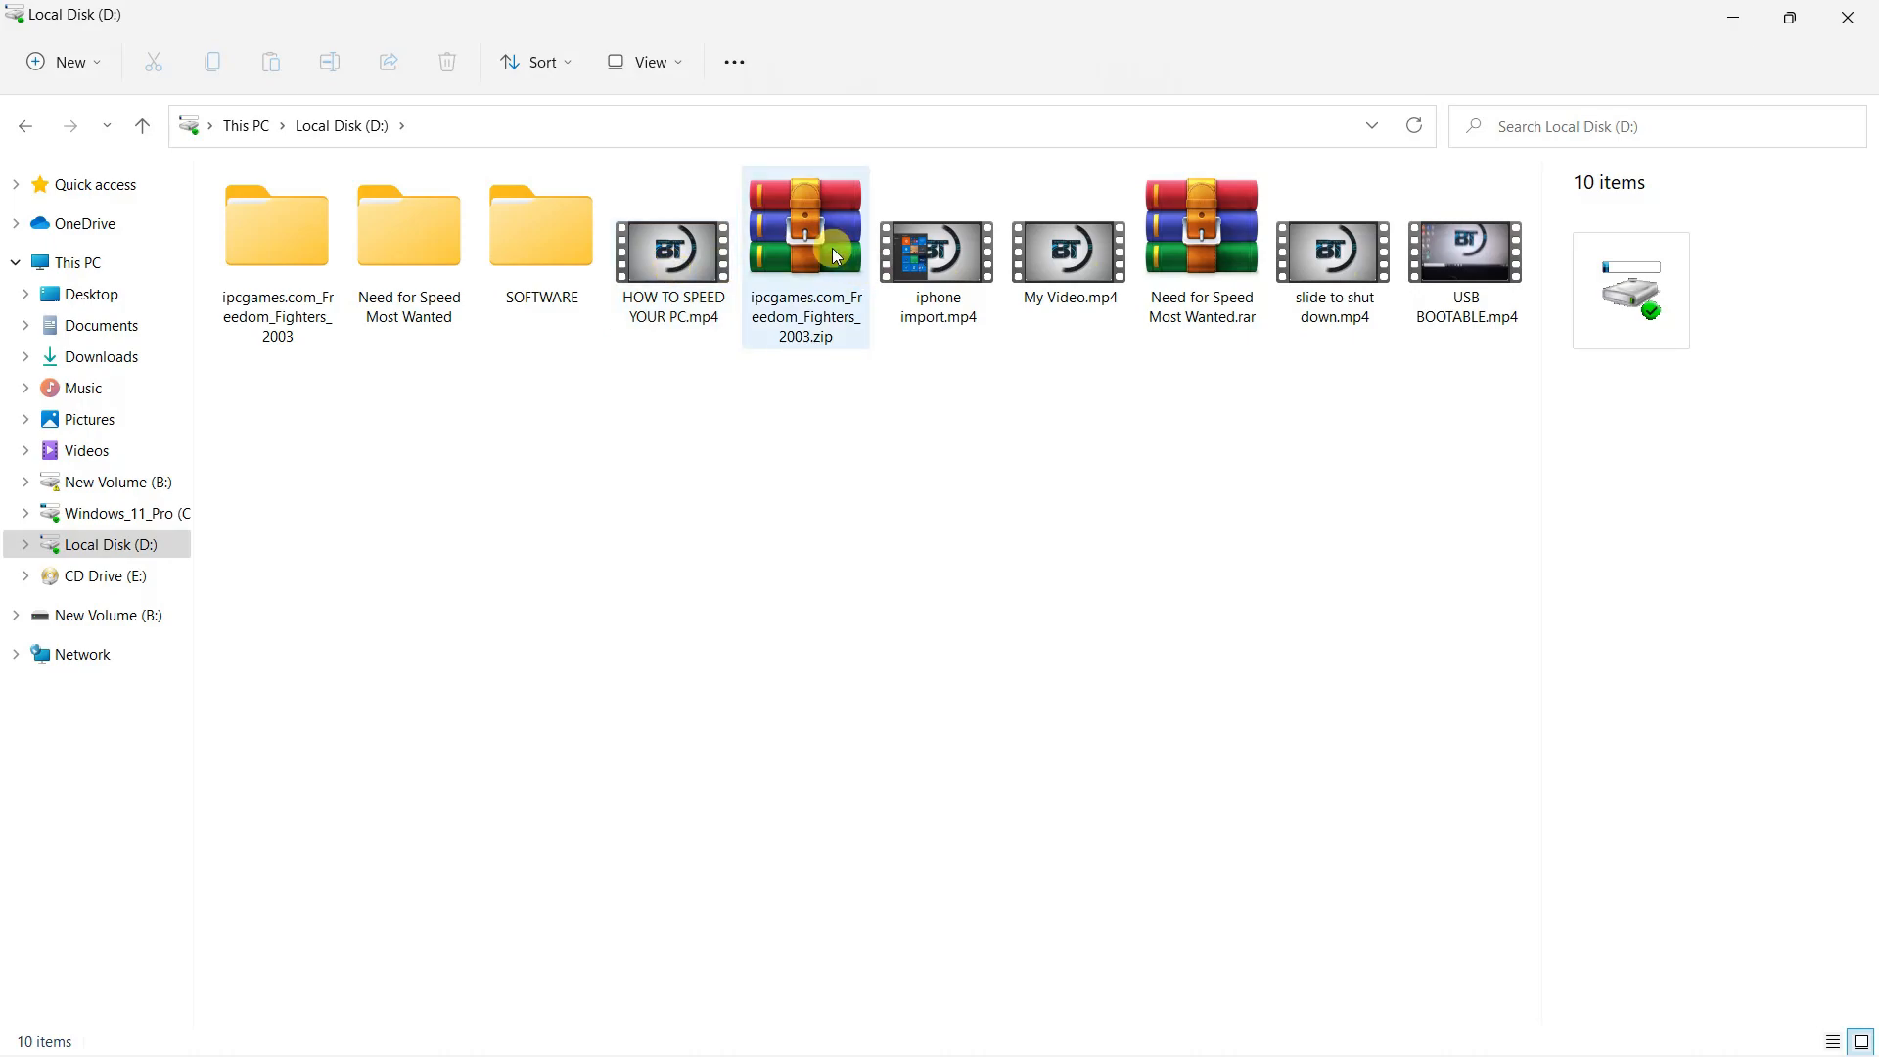
click(950, 259)
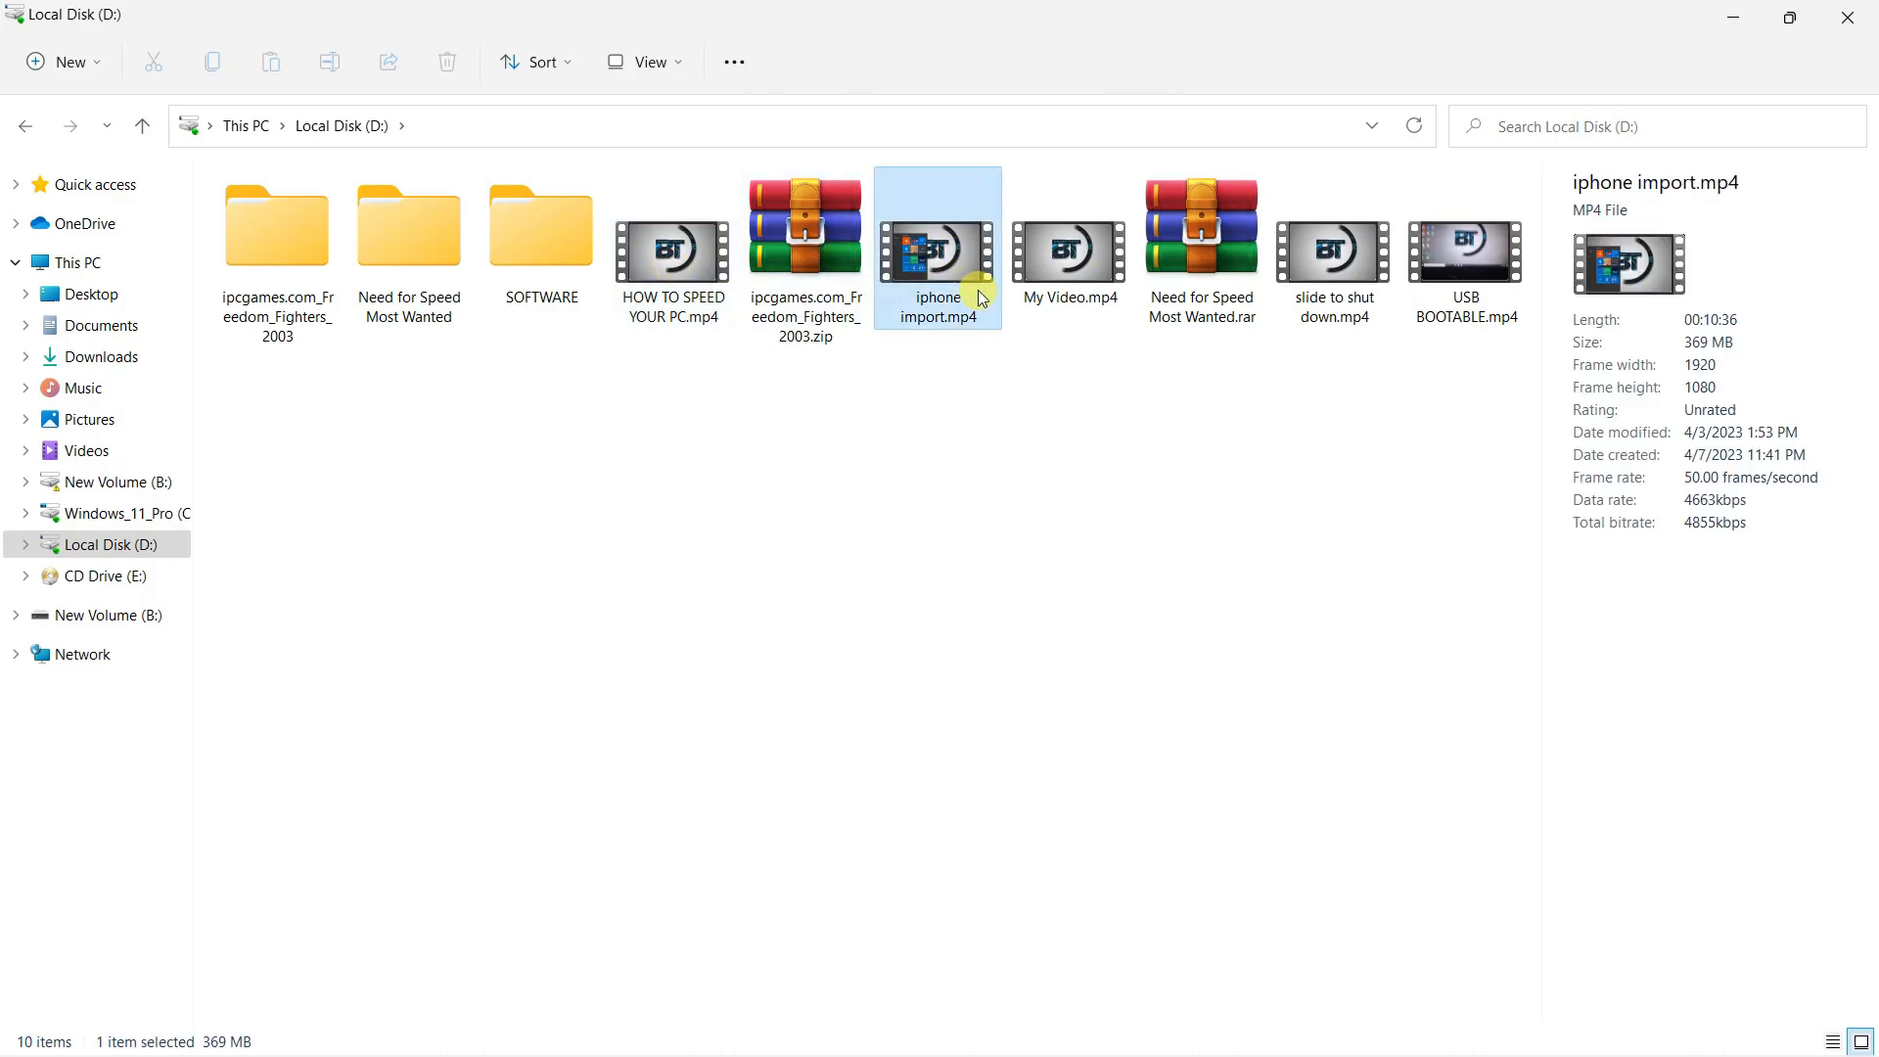
right_click(978, 290)
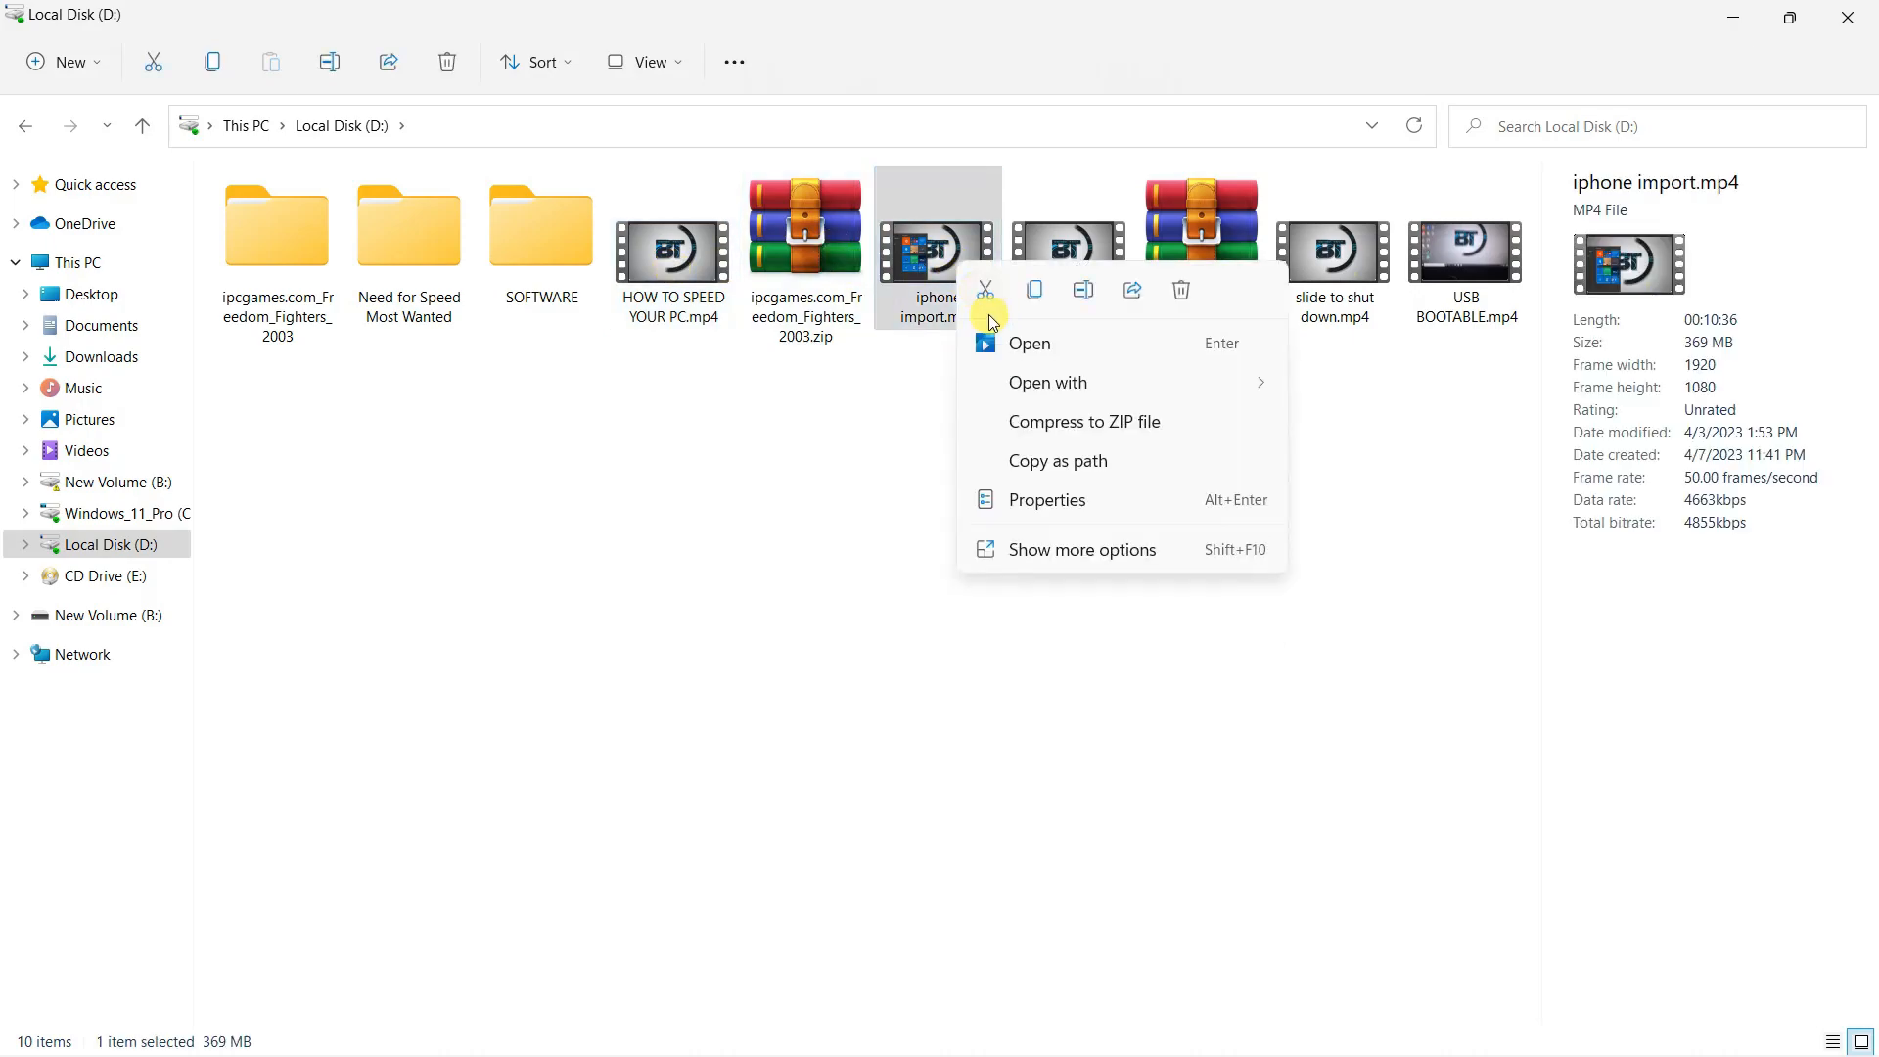
click(1038, 290)
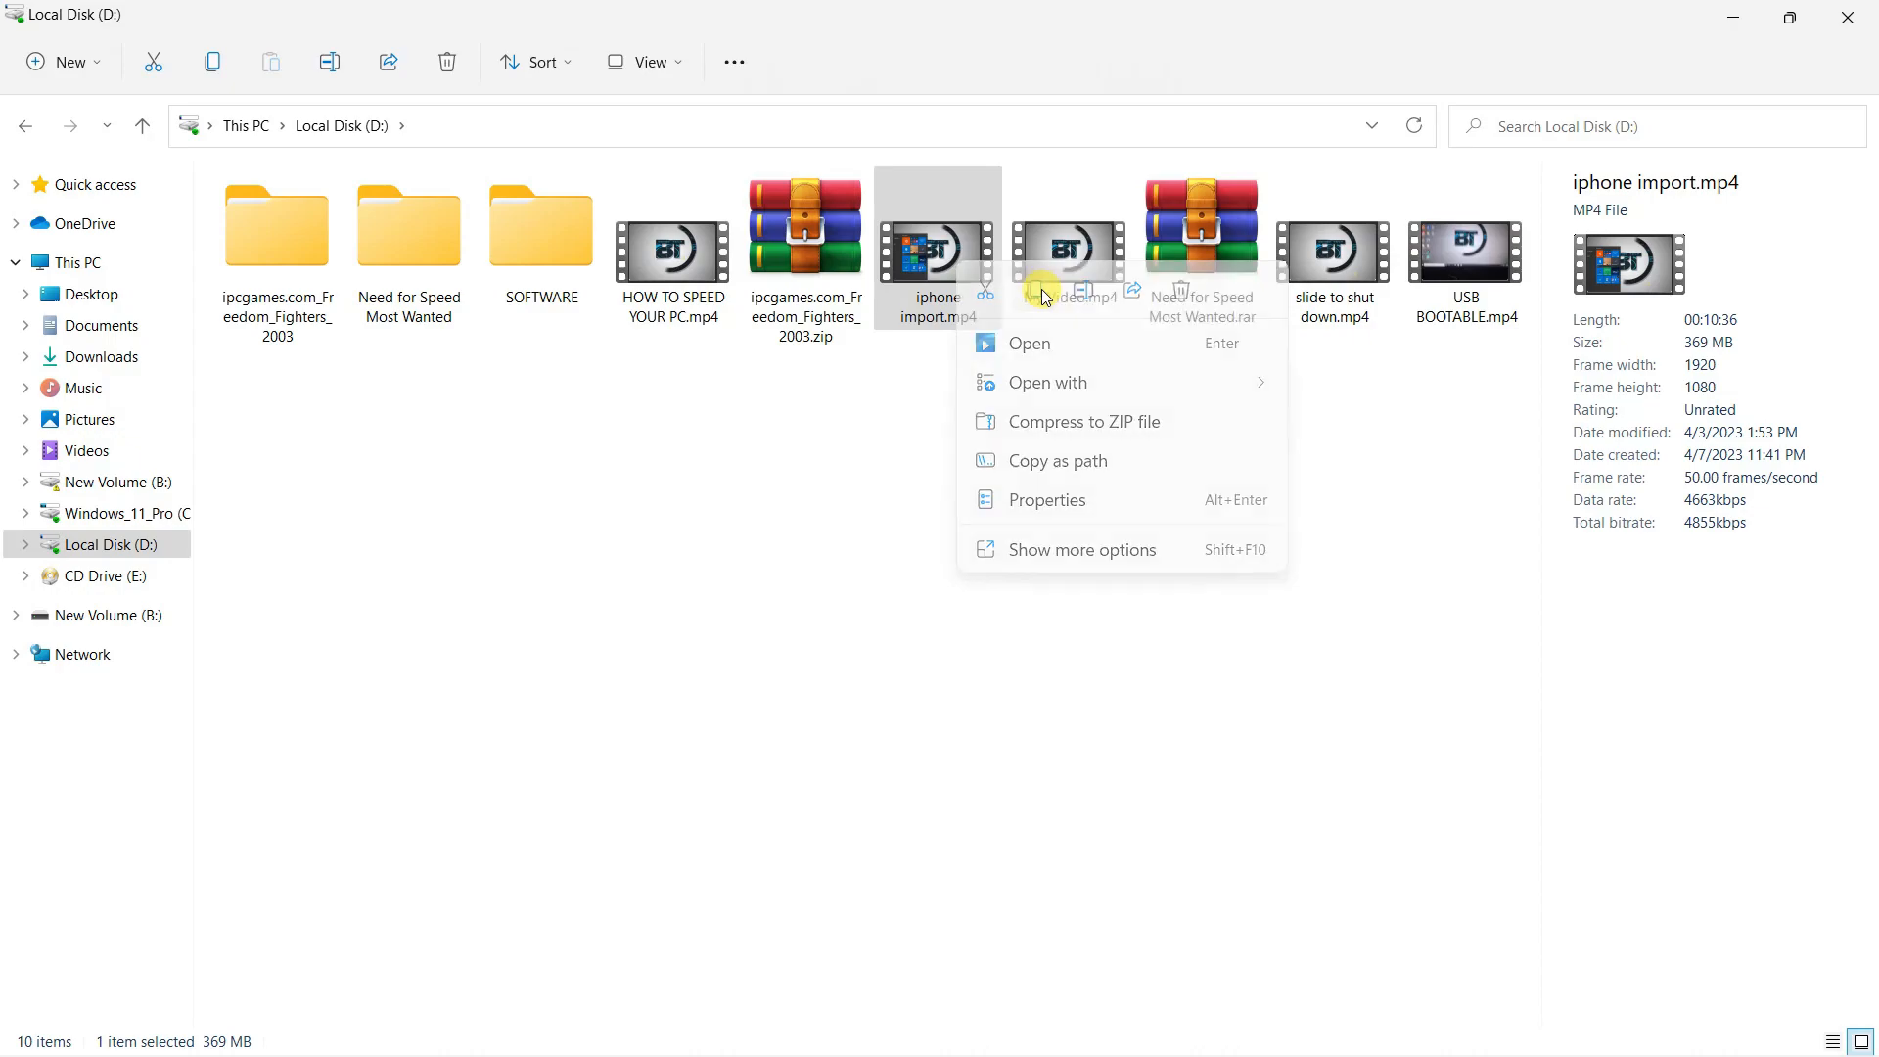
Try to paste iphone import.mp4 into New Volume (B:) from This PC.
click(17, 131)
click(360, 389)
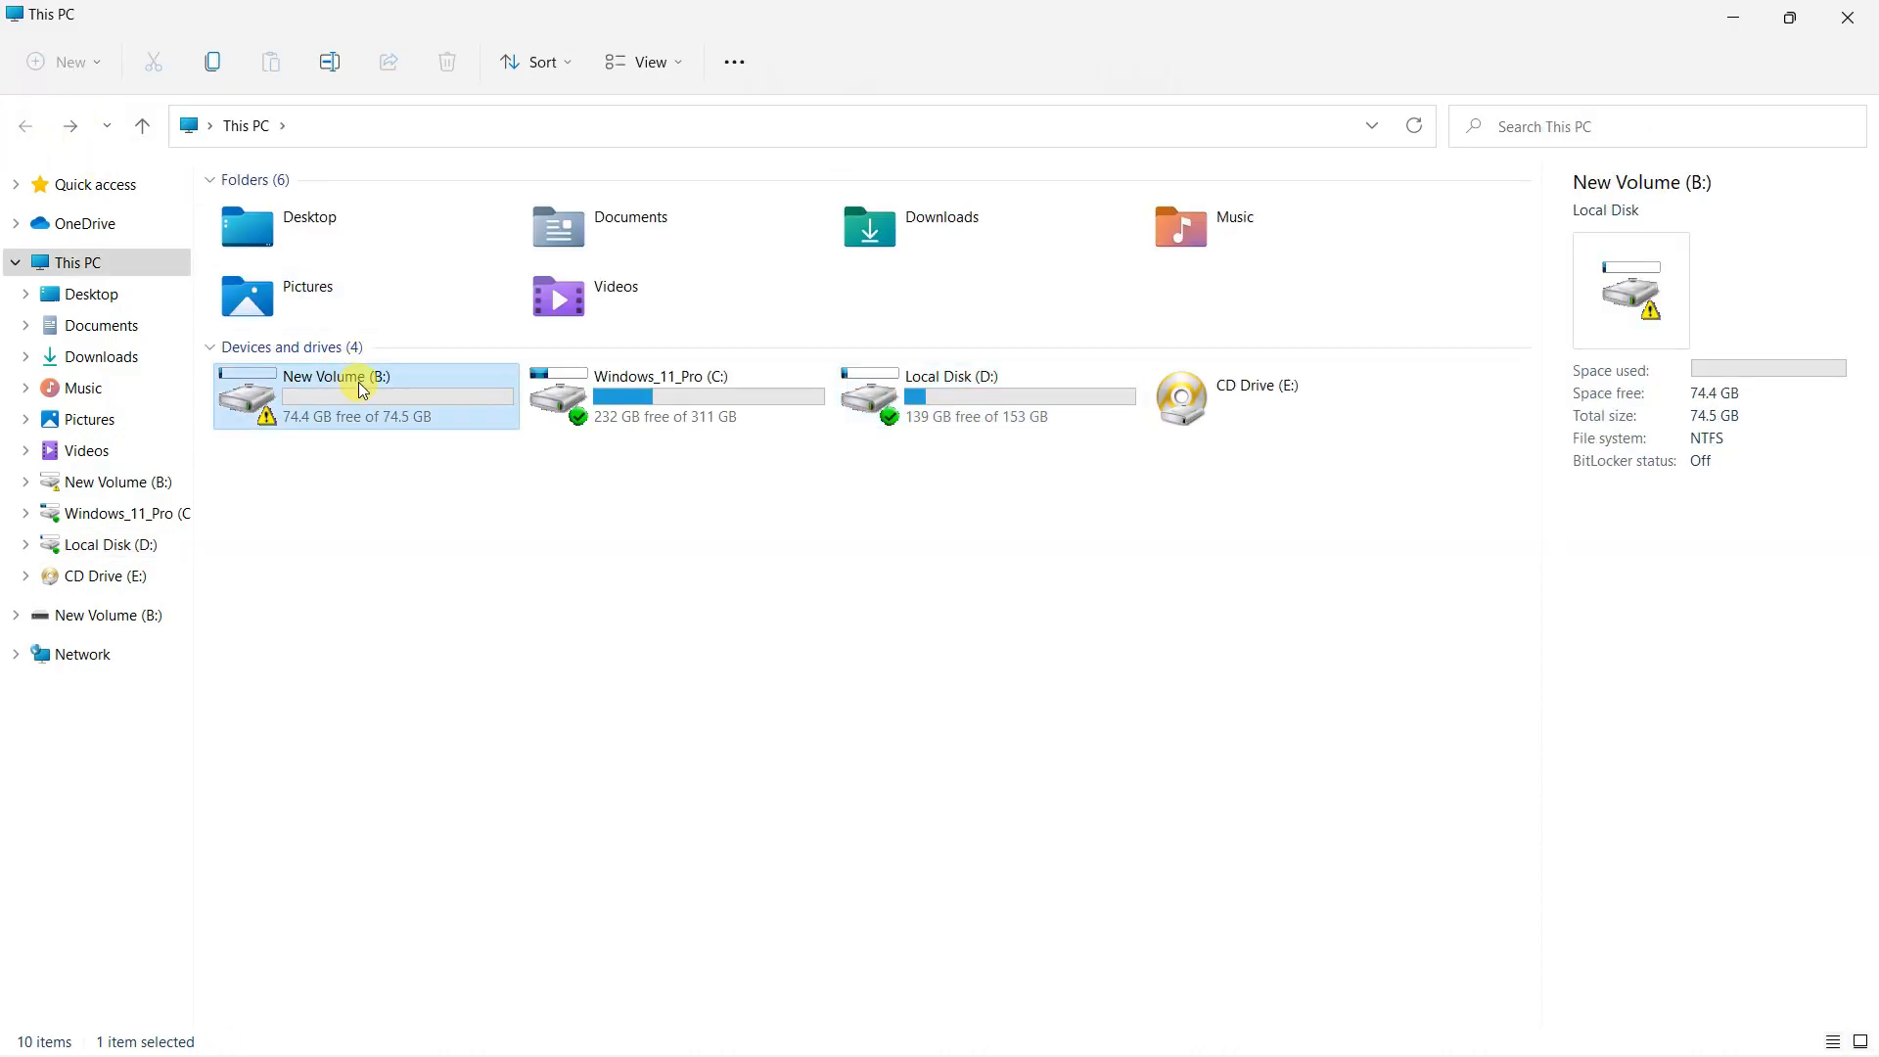
right_click(363, 390)
click(396, 419)
right_click(447, 412)
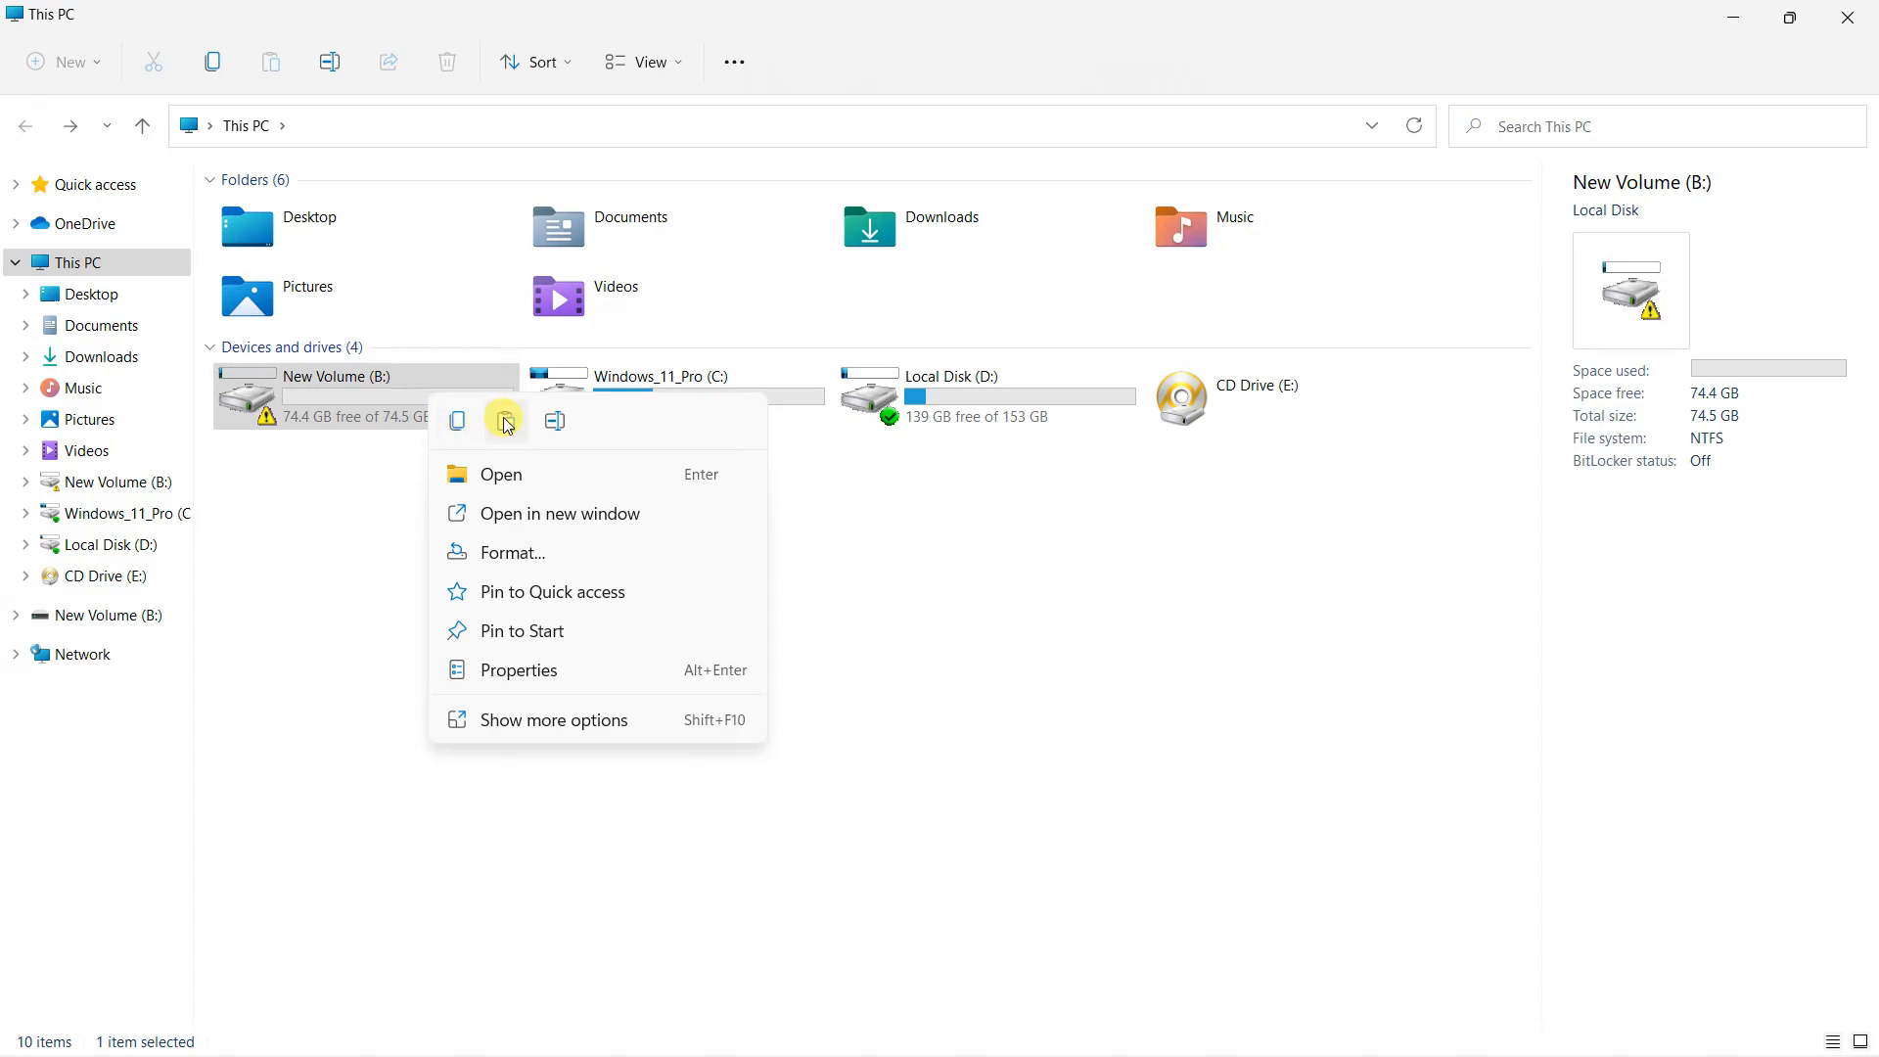
click(507, 424)
click(479, 429)
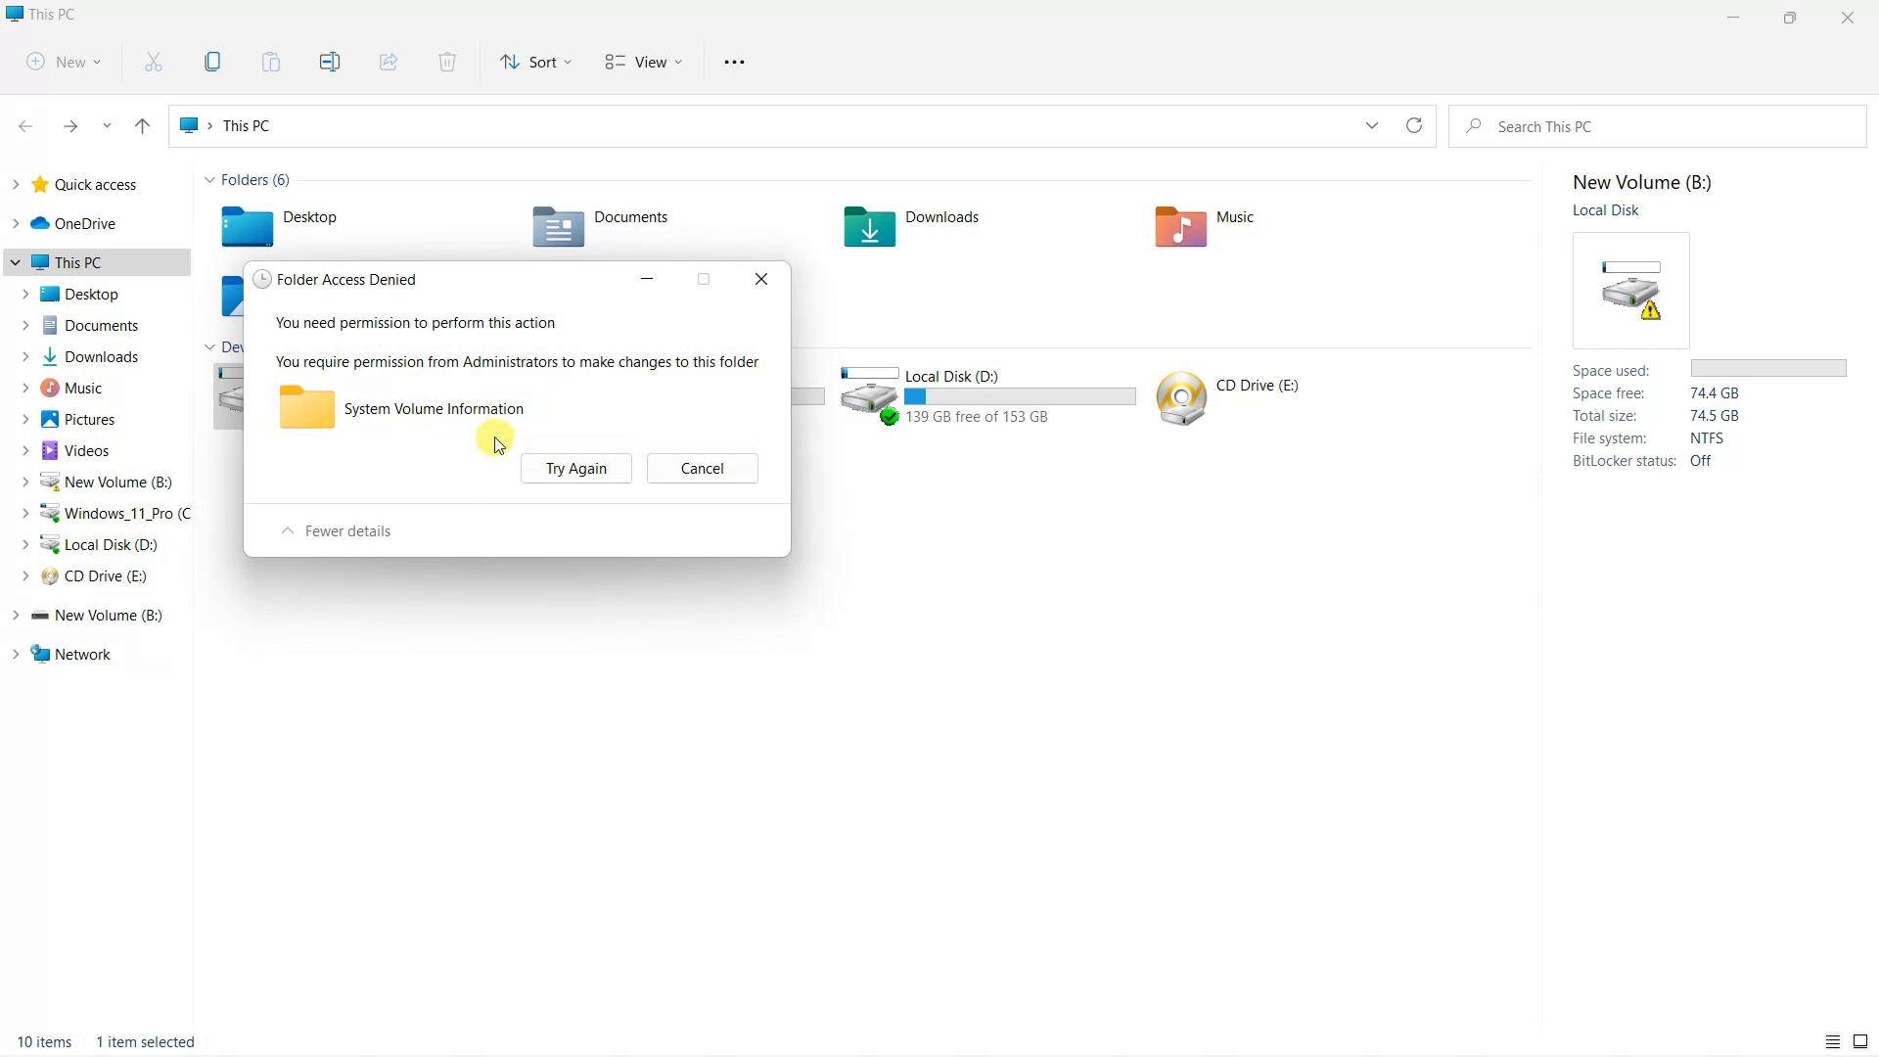
click(721, 470)
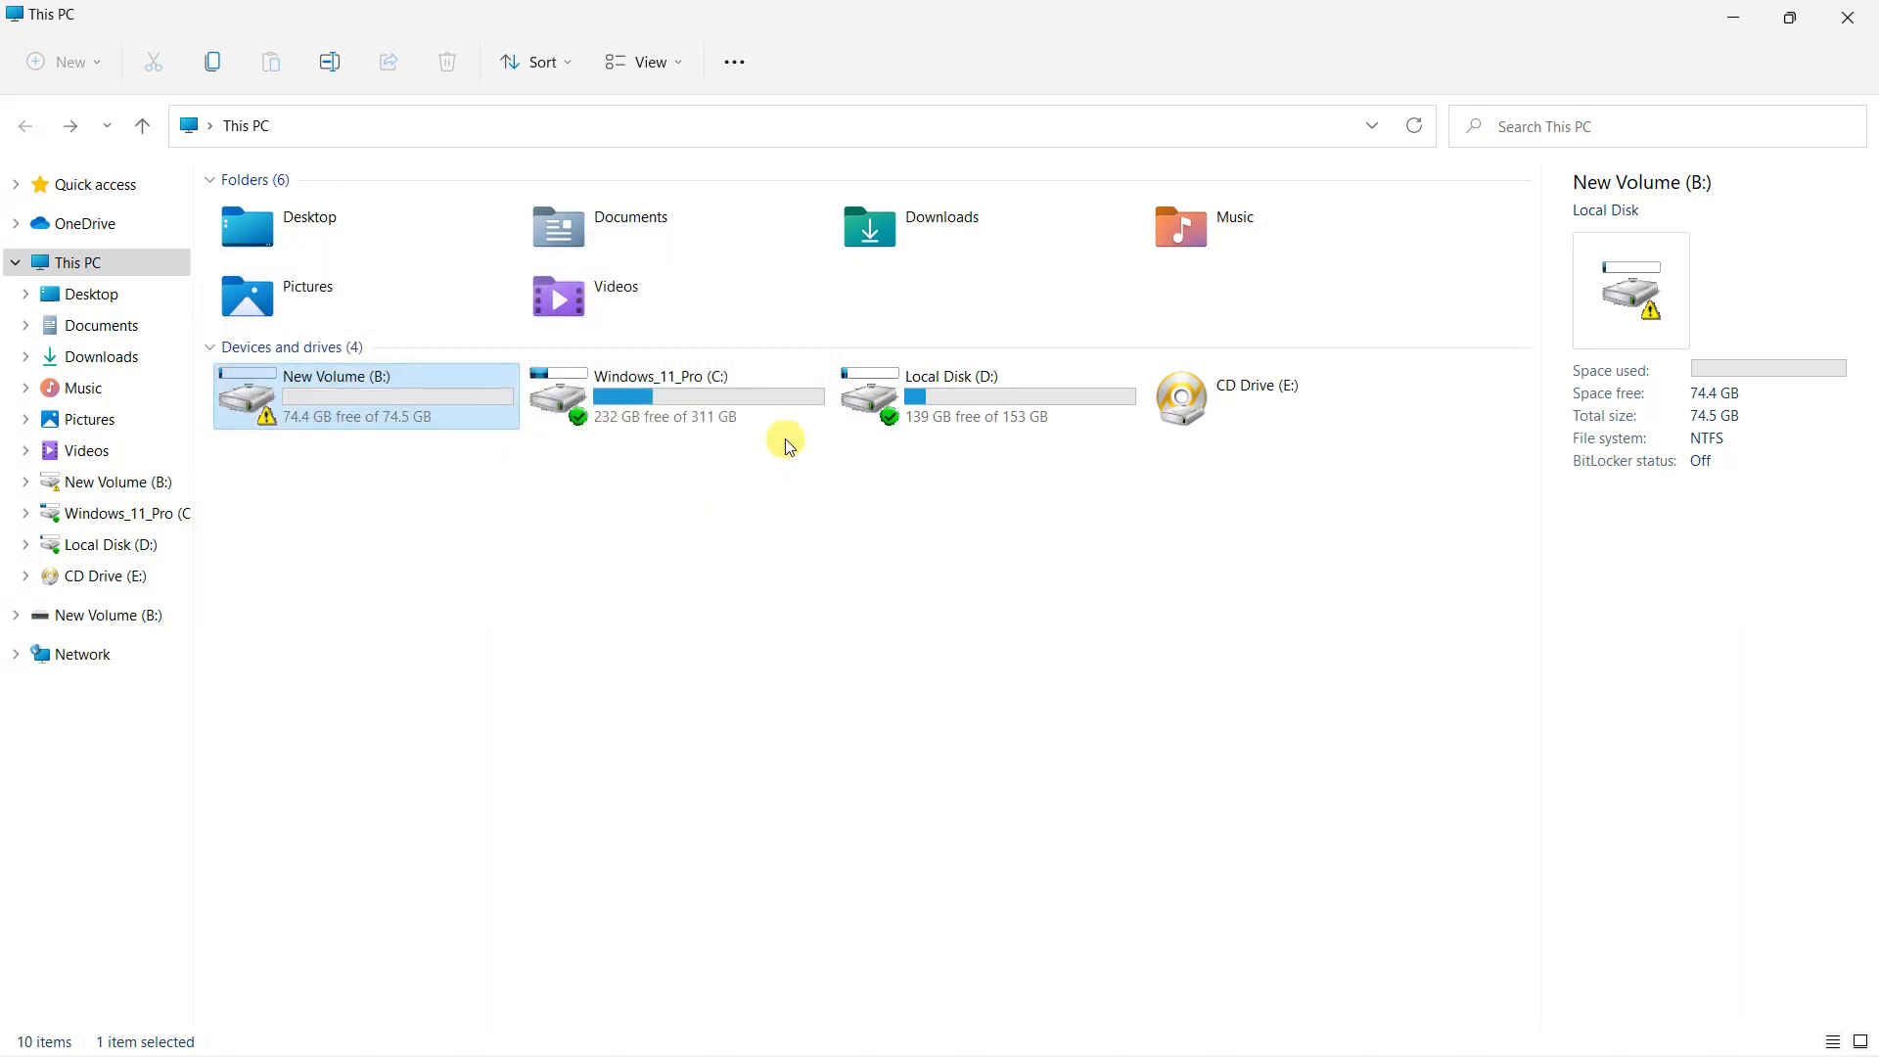
Copy the My Video.mp4 file from Local Disk (D:) to the clipboard.
double_click(1018, 411)
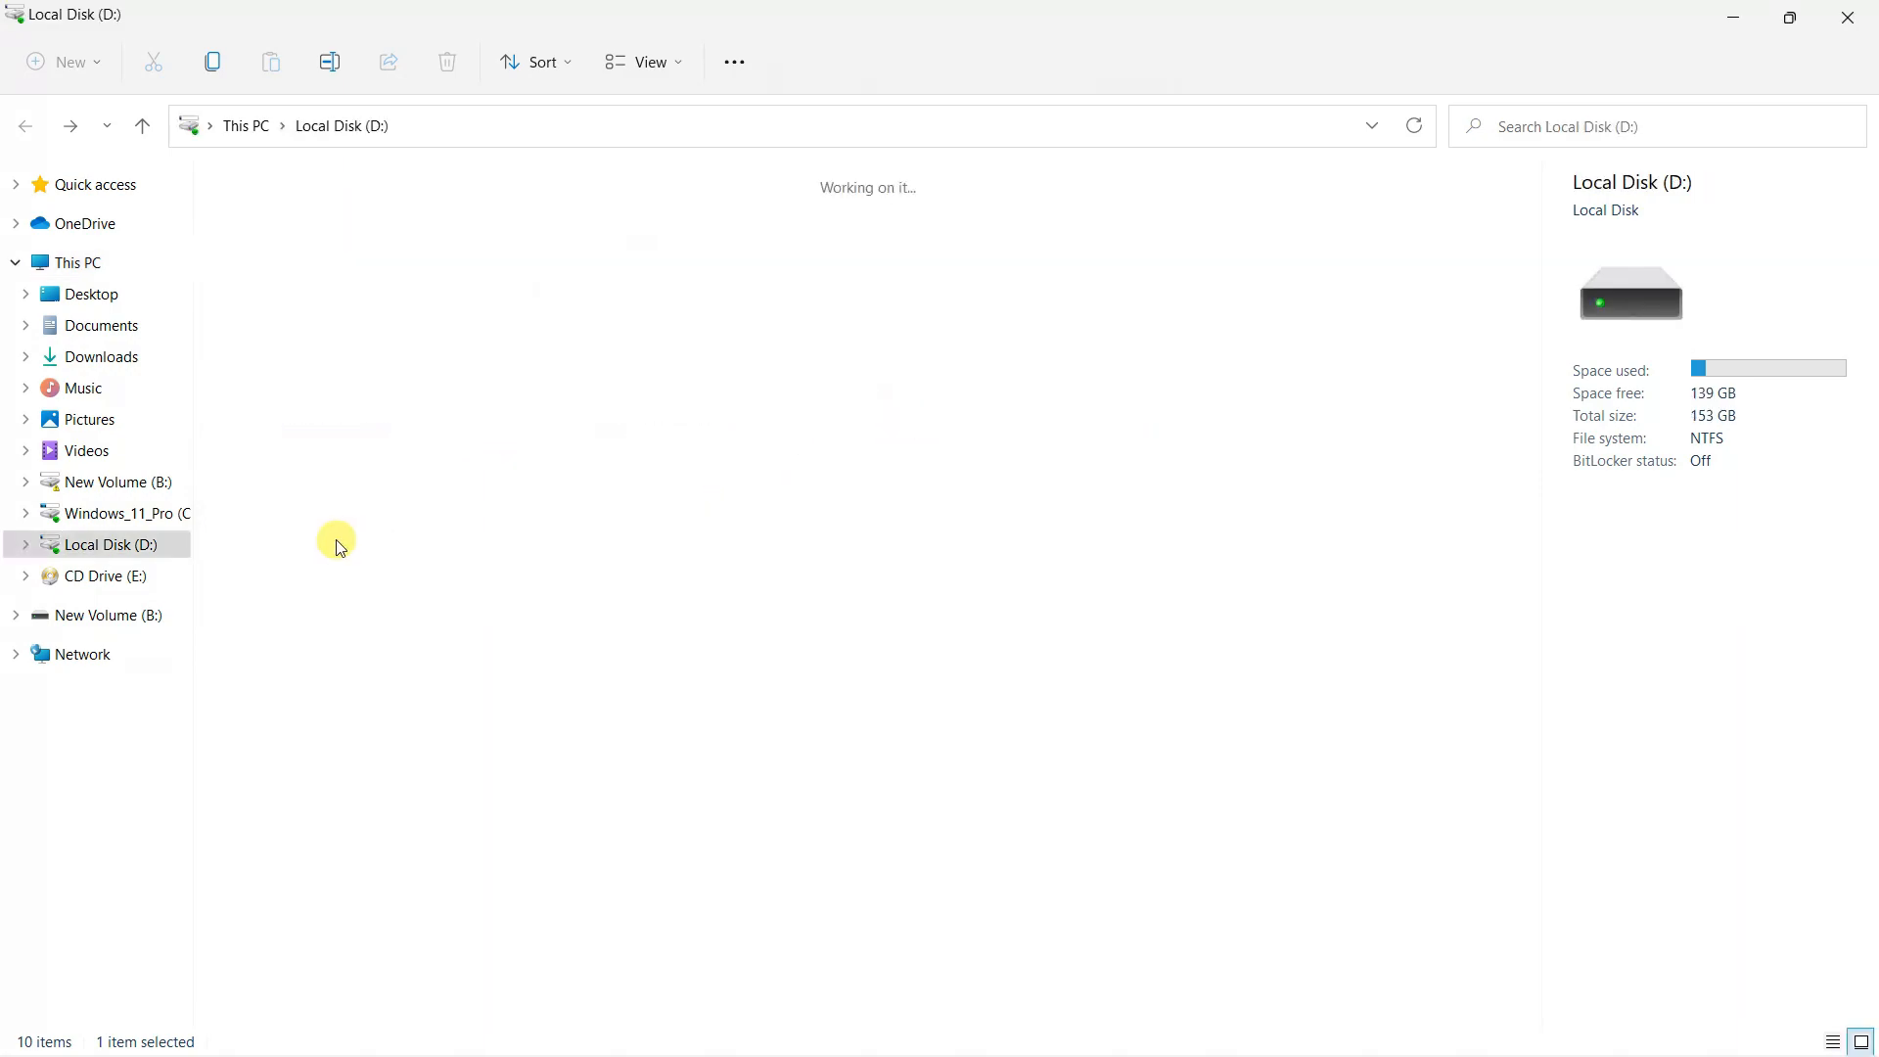
click(1076, 253)
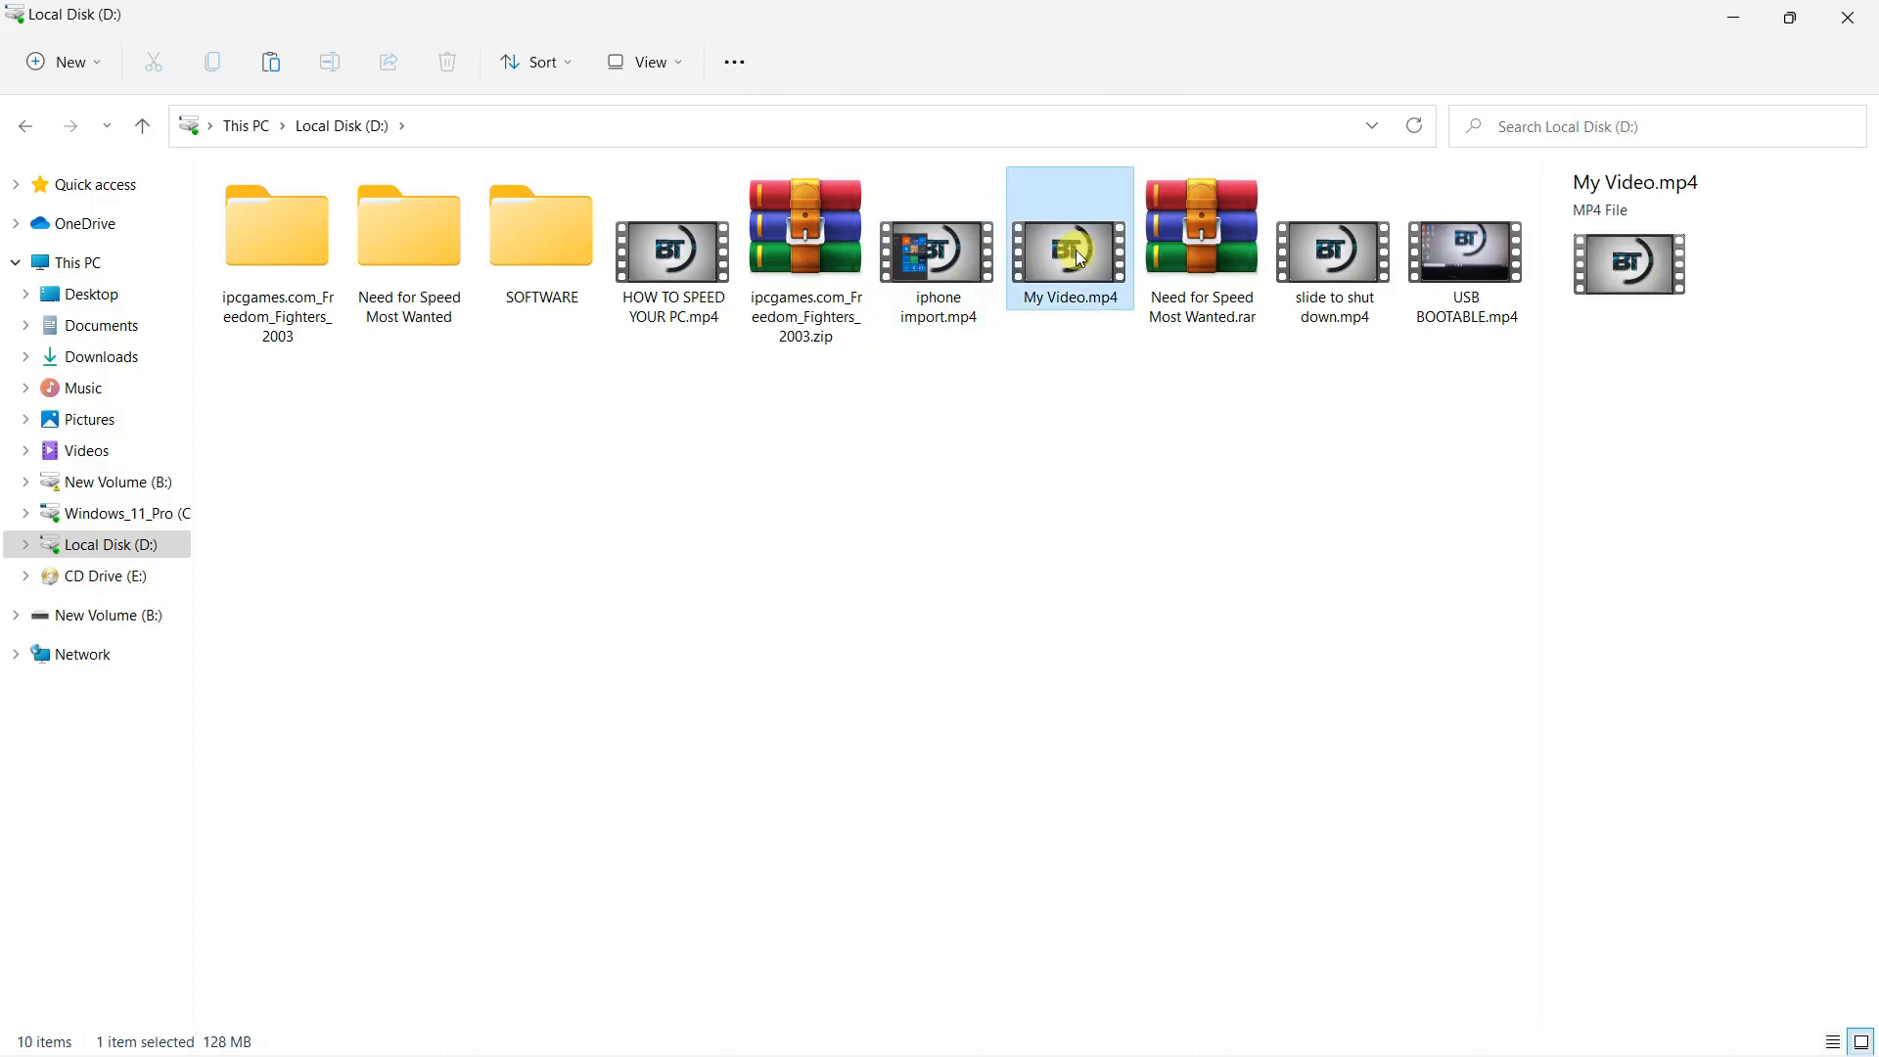
right_click(1079, 257)
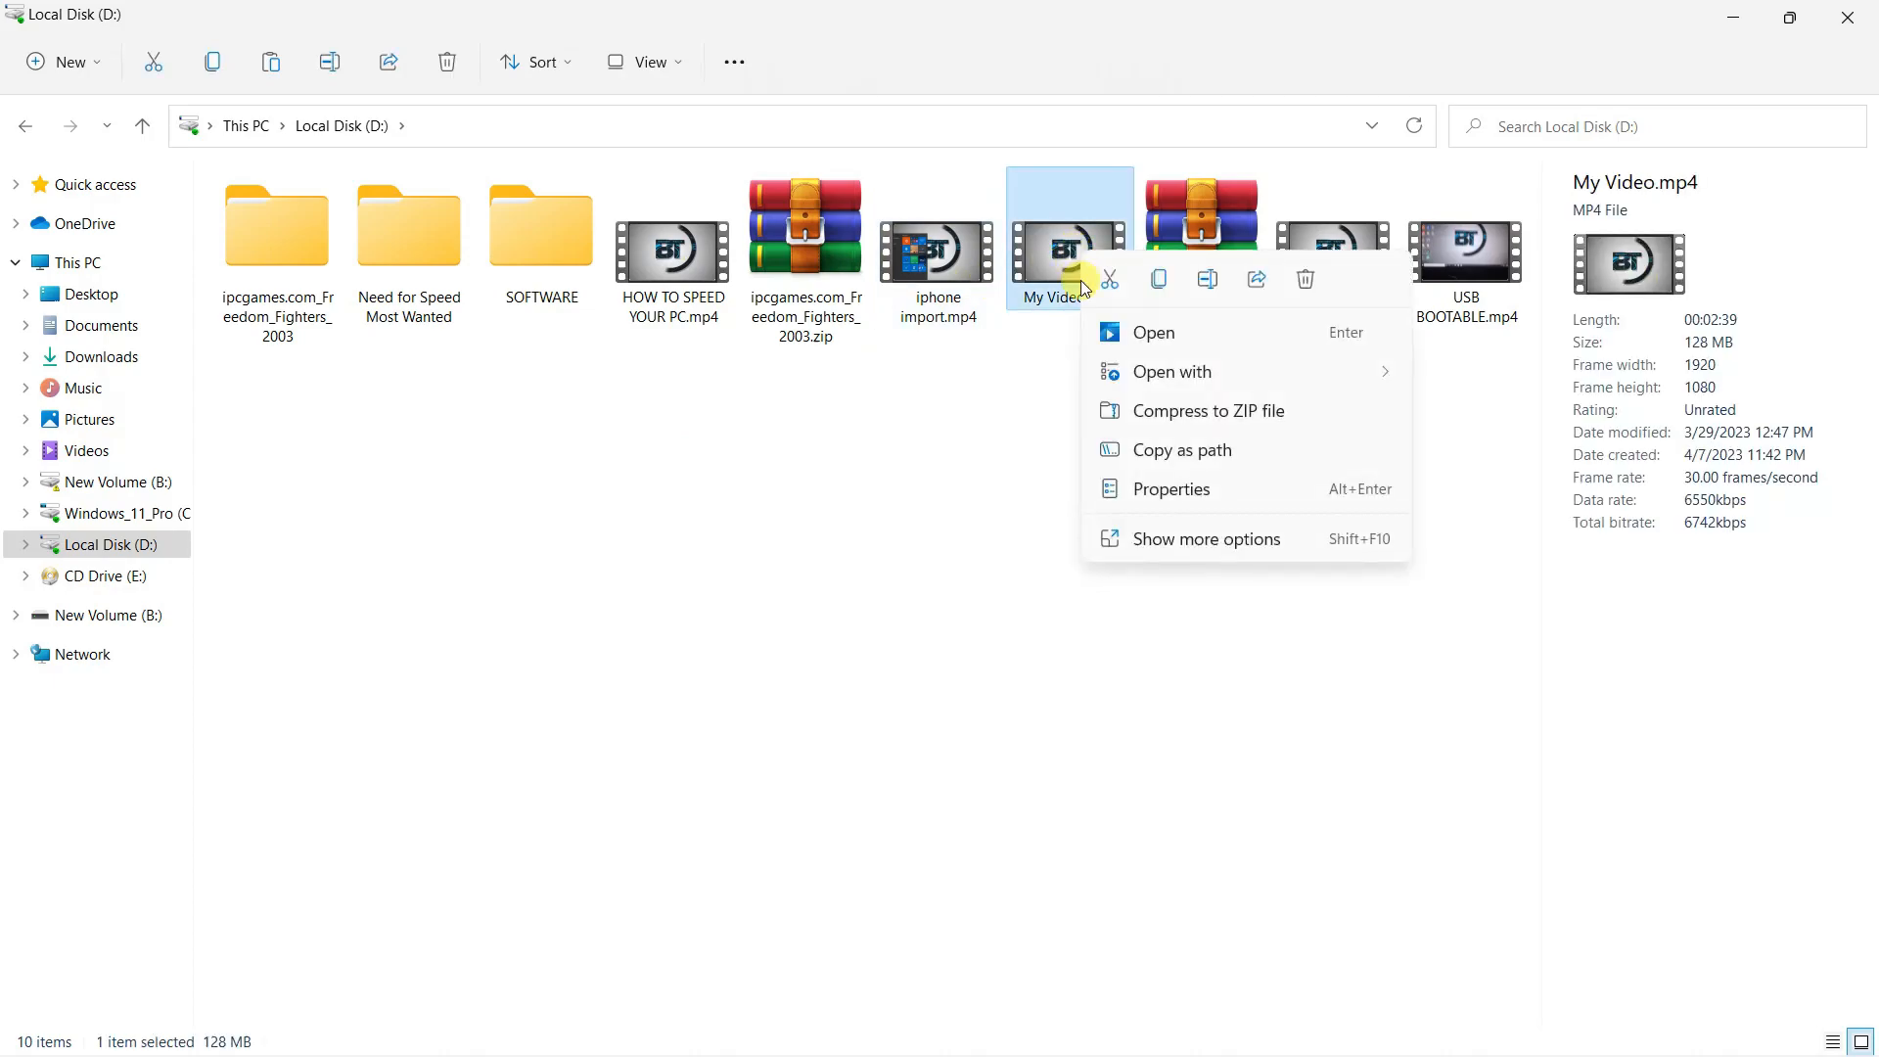
click(1179, 282)
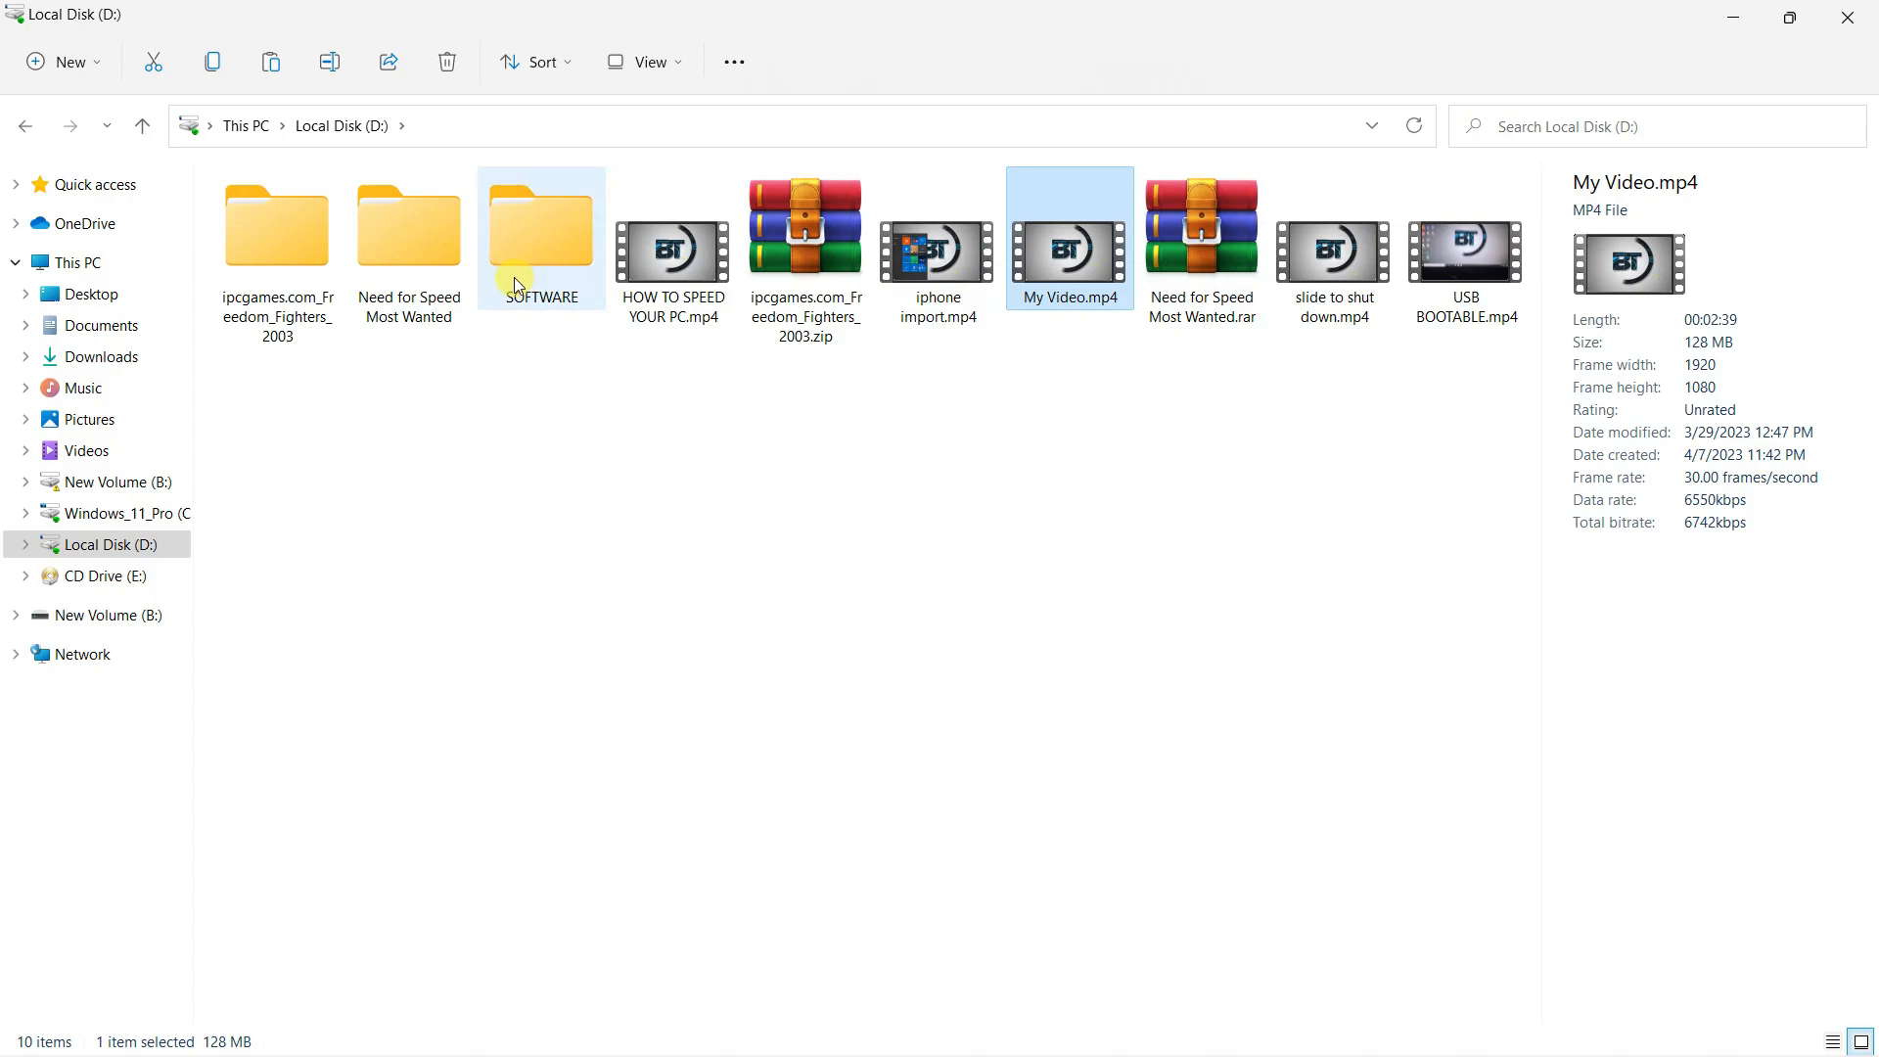
Paste My Video.mp4 into New Volume (B:), then open the drive to check the copied file and return to This PC.
click(16, 130)
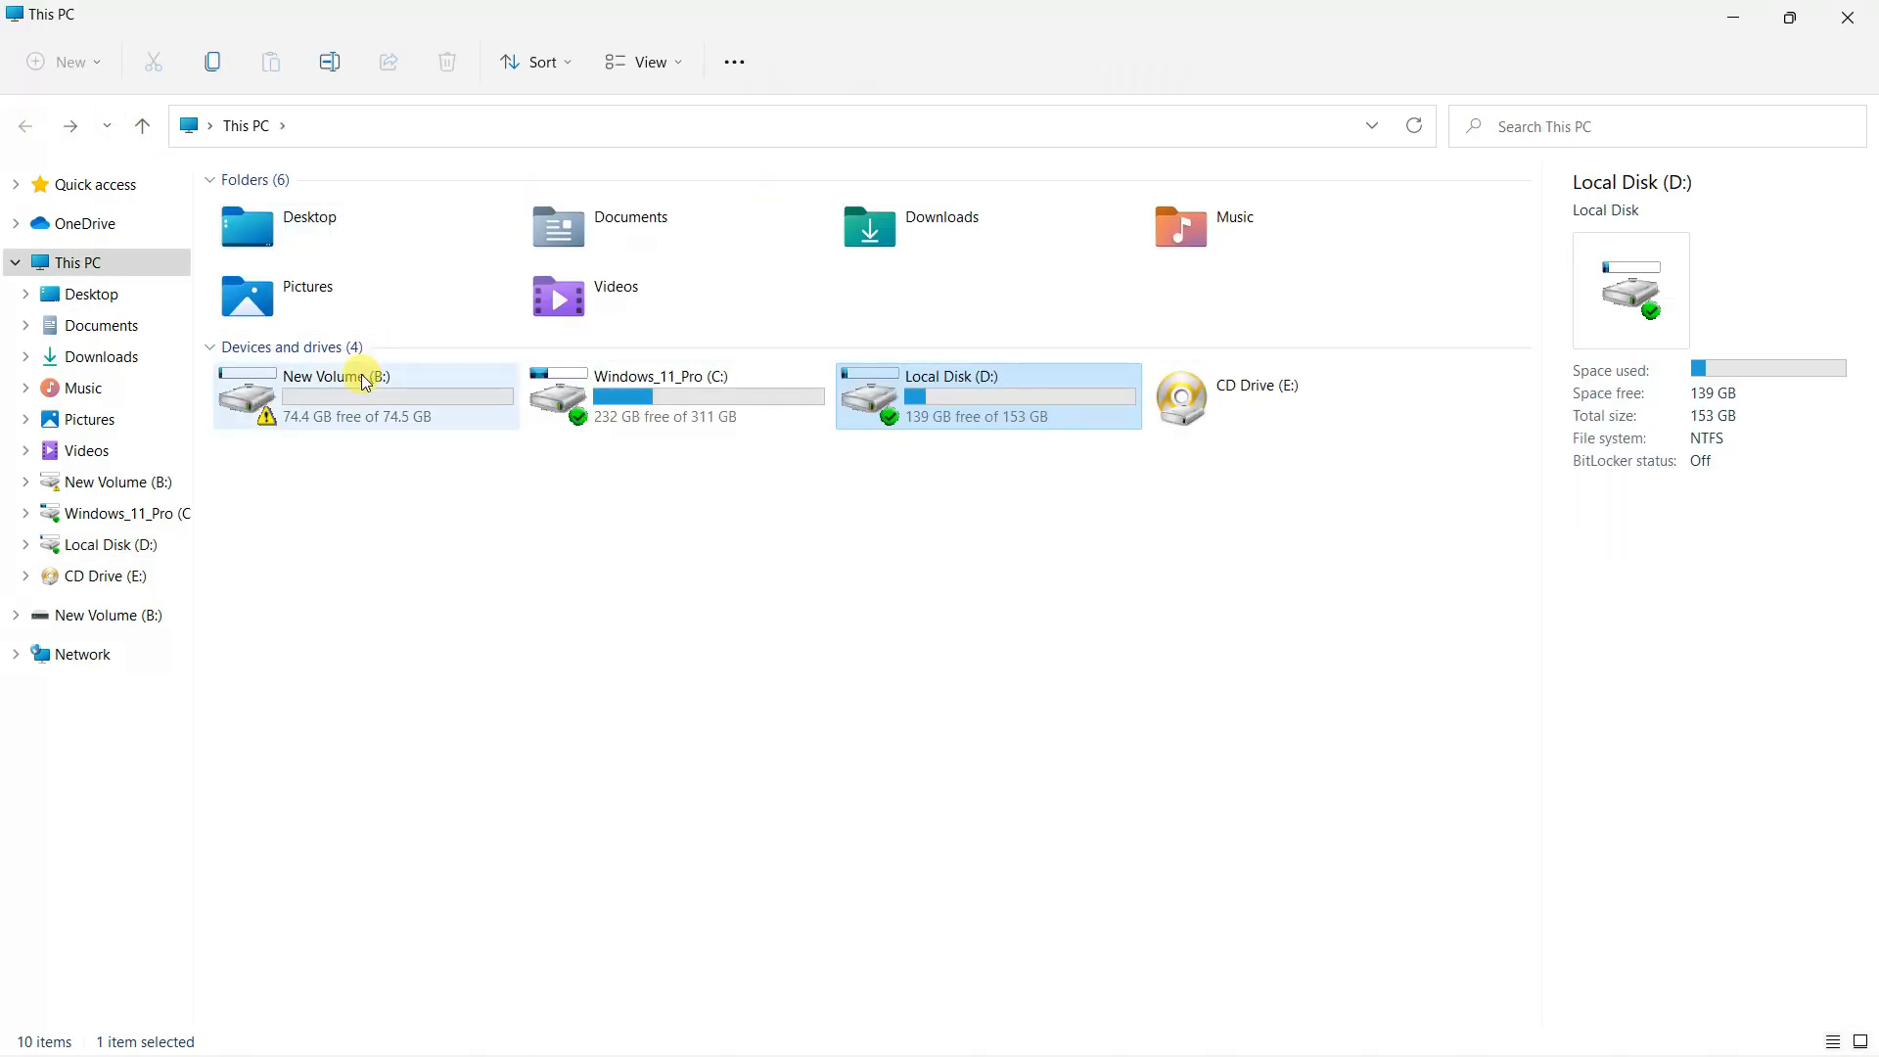
click(355, 381)
right_click(356, 381)
click(445, 415)
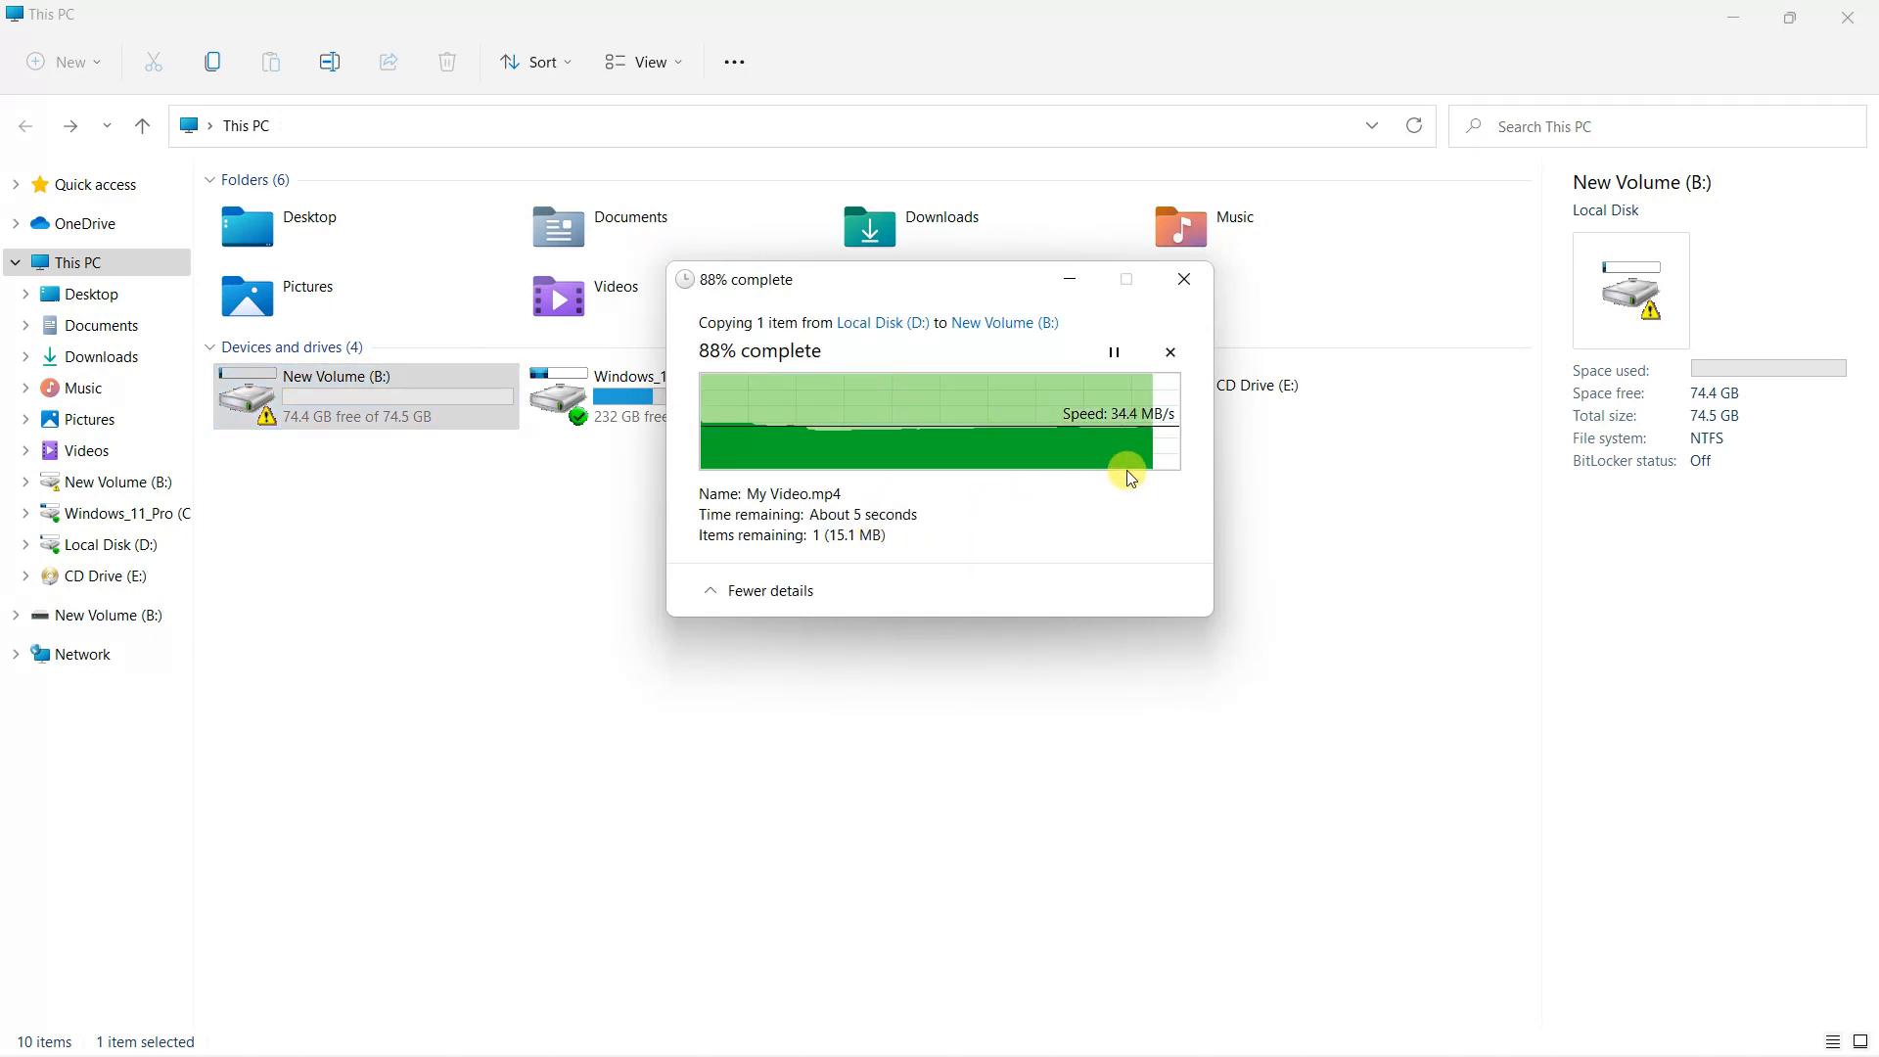
double_click(406, 391)
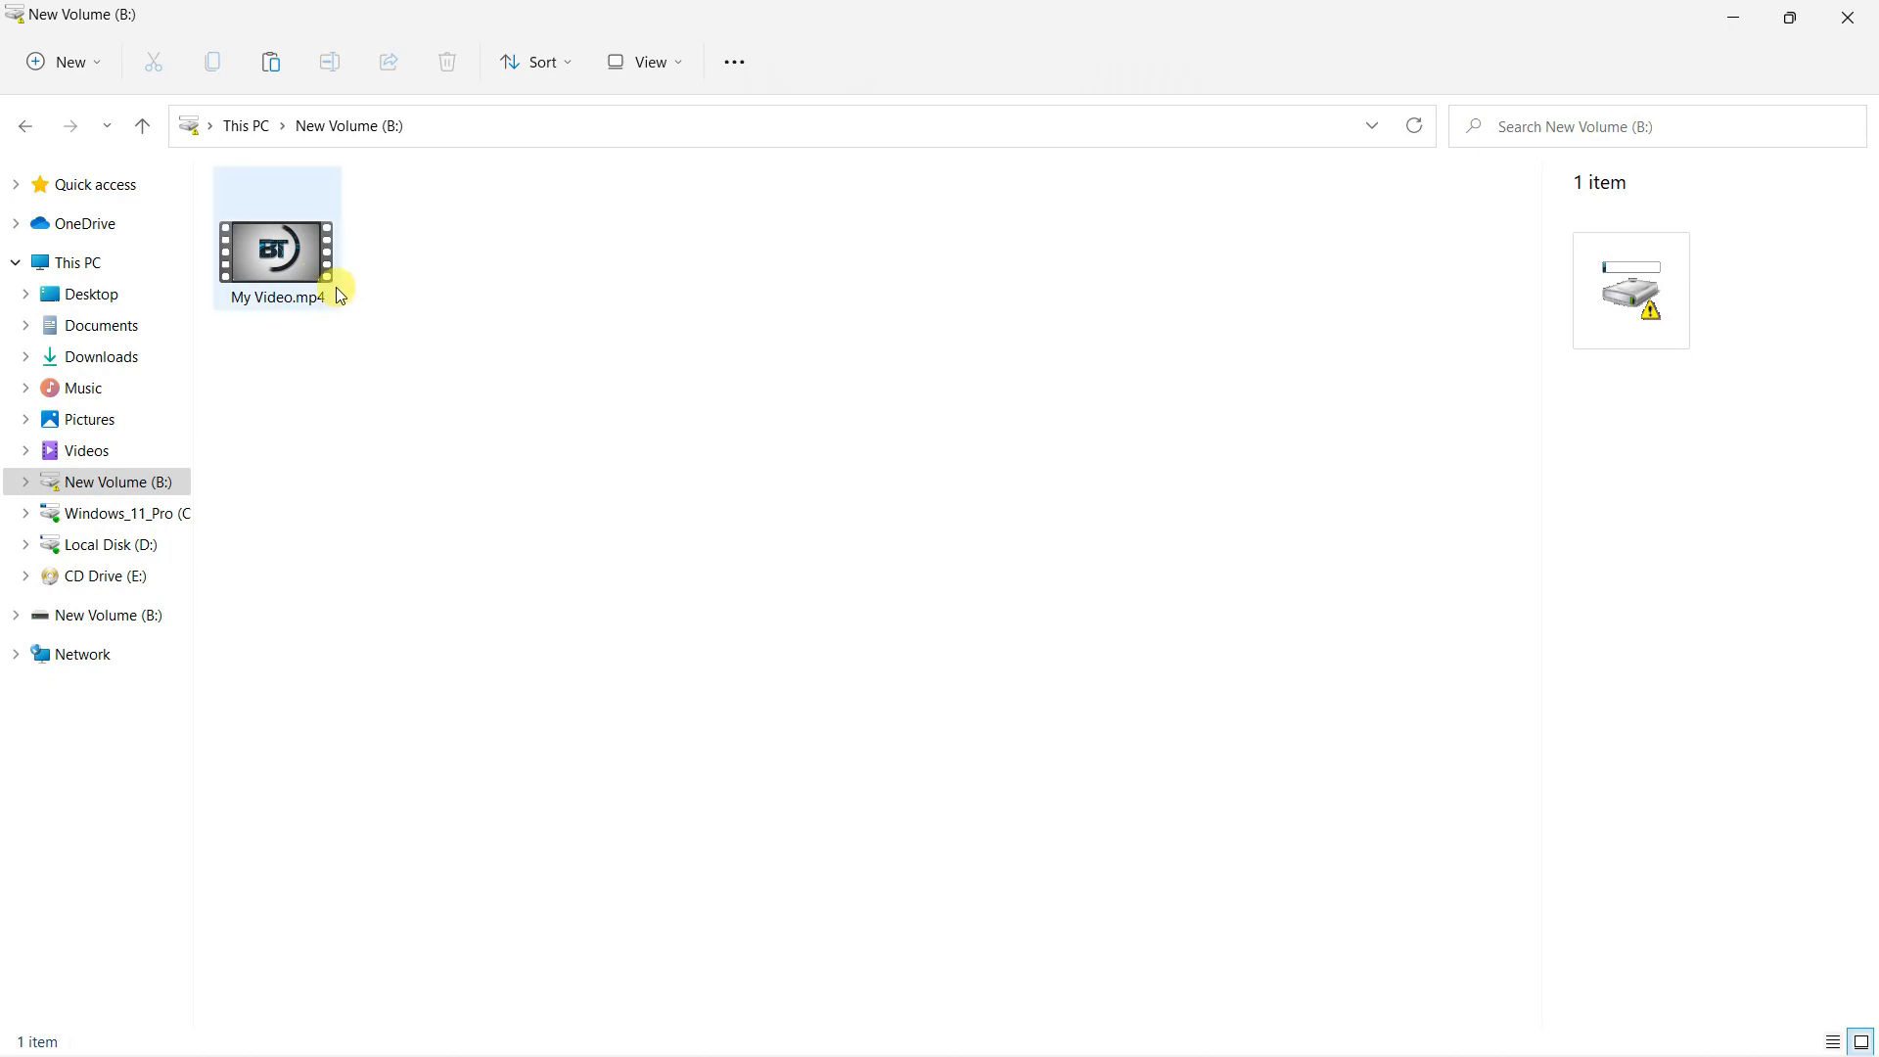
click(34, 126)
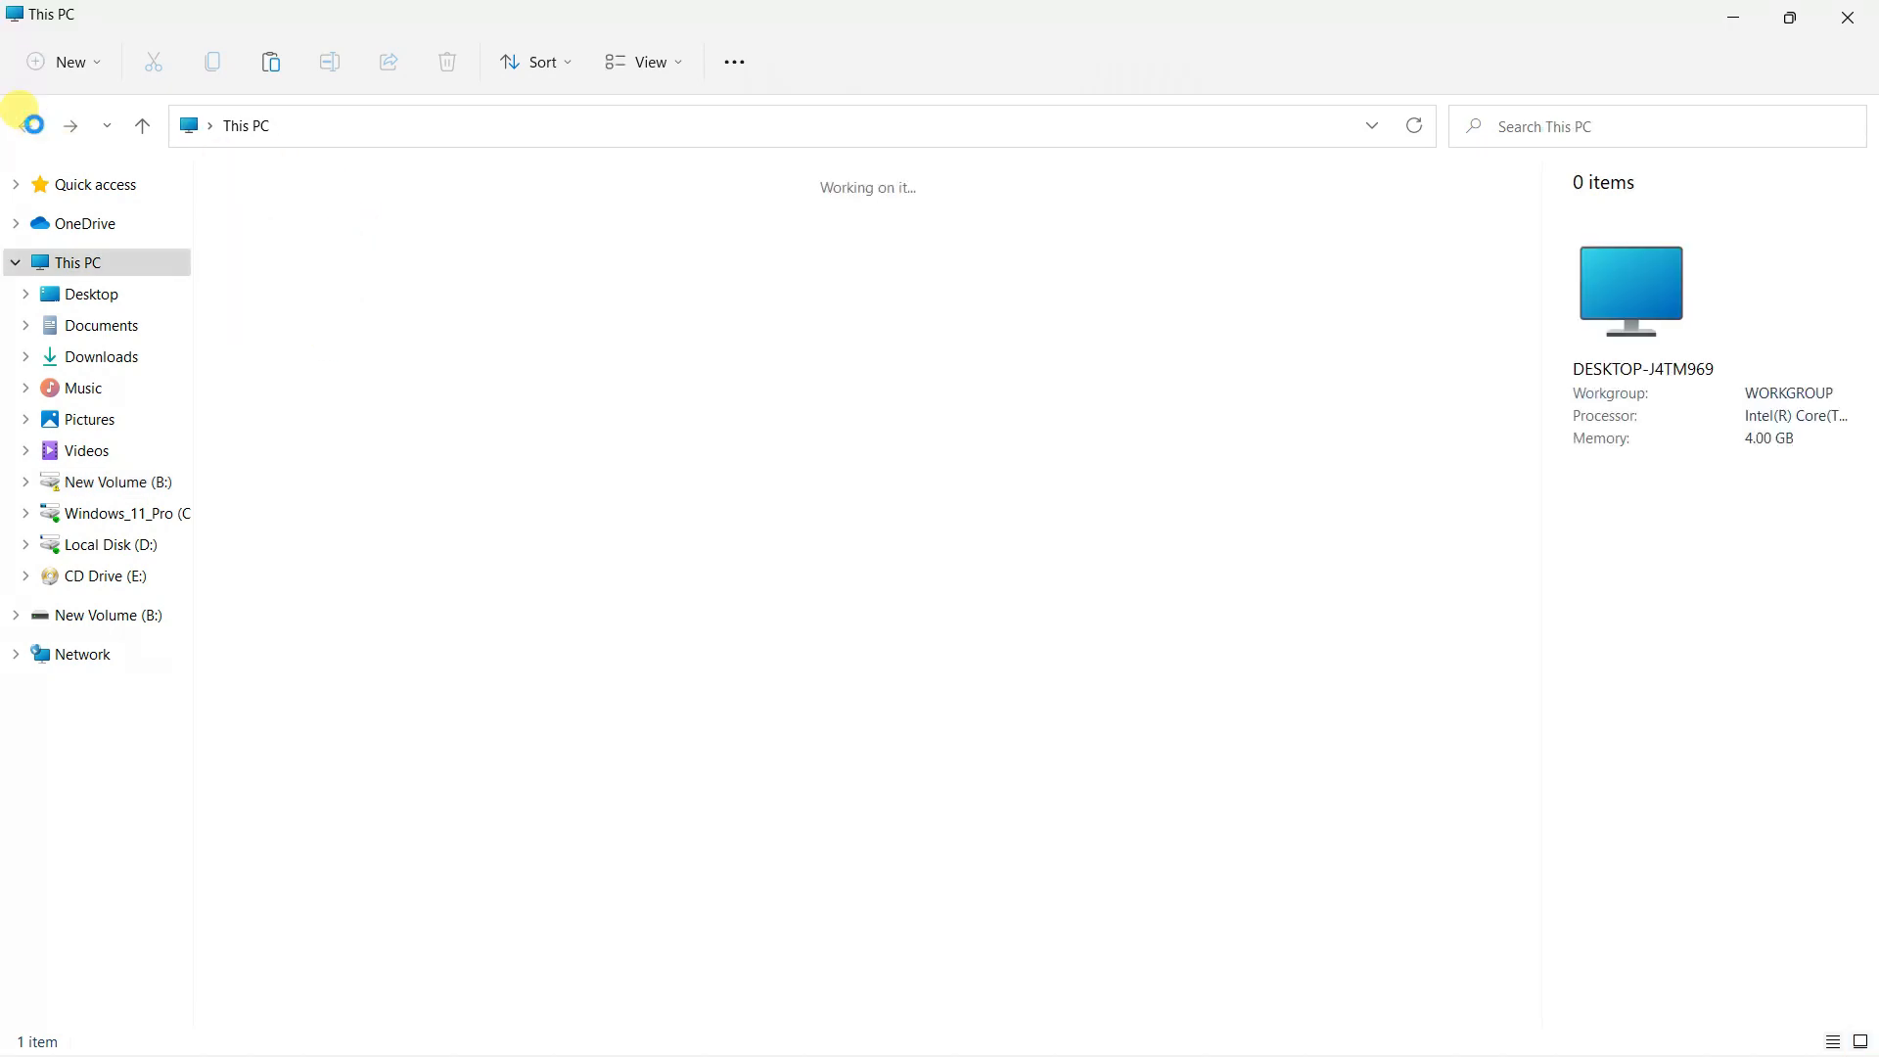